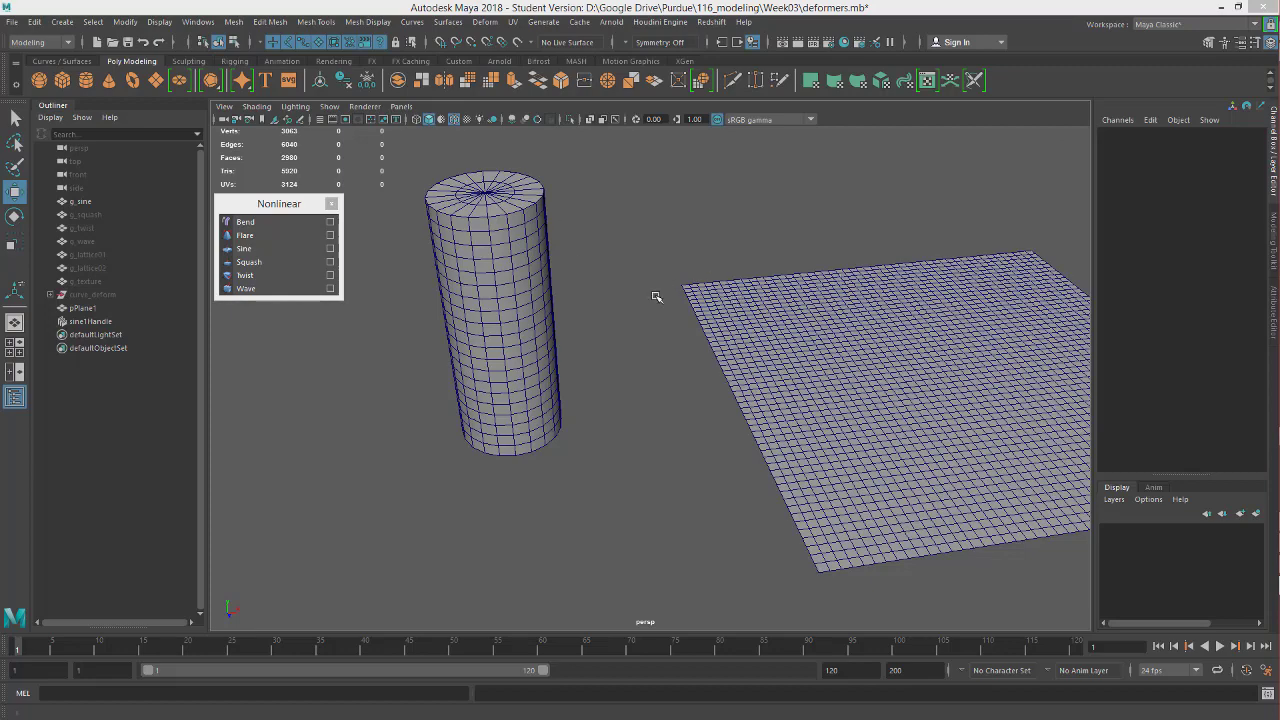
Add a Sine deformer to the cylinder, inspect its handle in wireframe display, and return to shaded display
{"action": "left_click_drag", "start_coordinate": [655, 297], "coordinate": [537, 252], "text": "alt"}
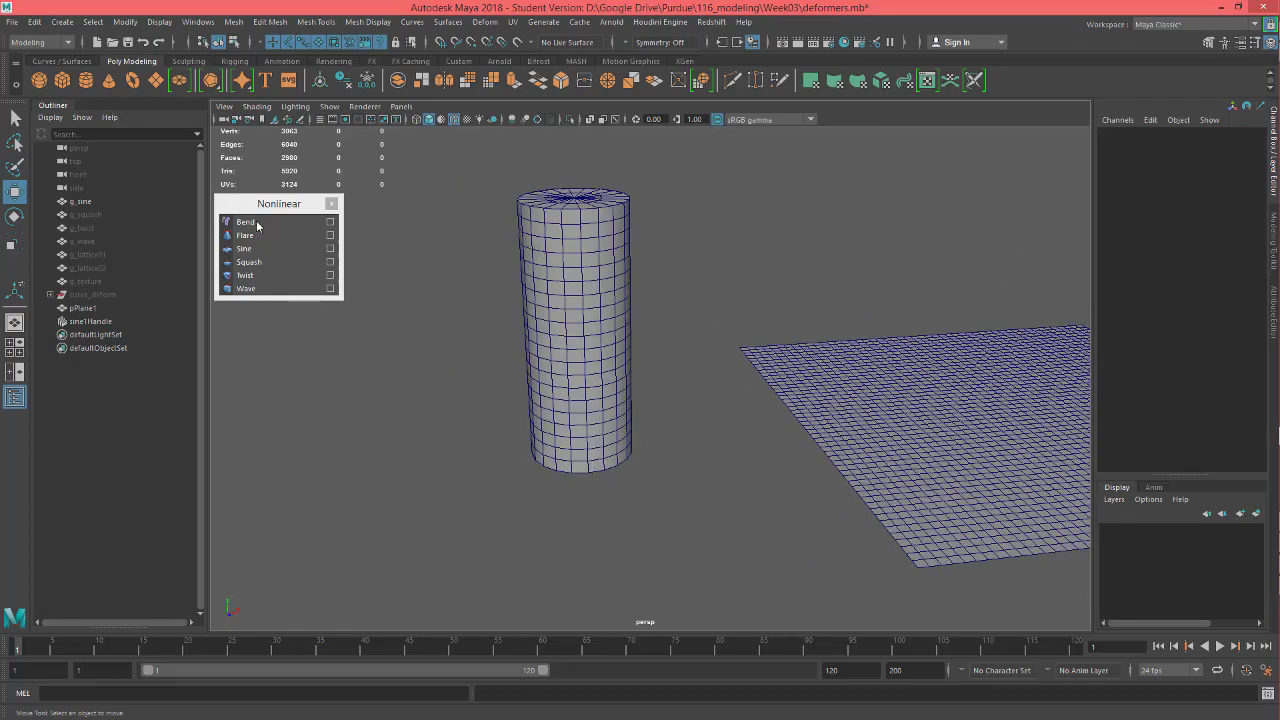
{"action": "left_click", "coordinate": [600, 253]}
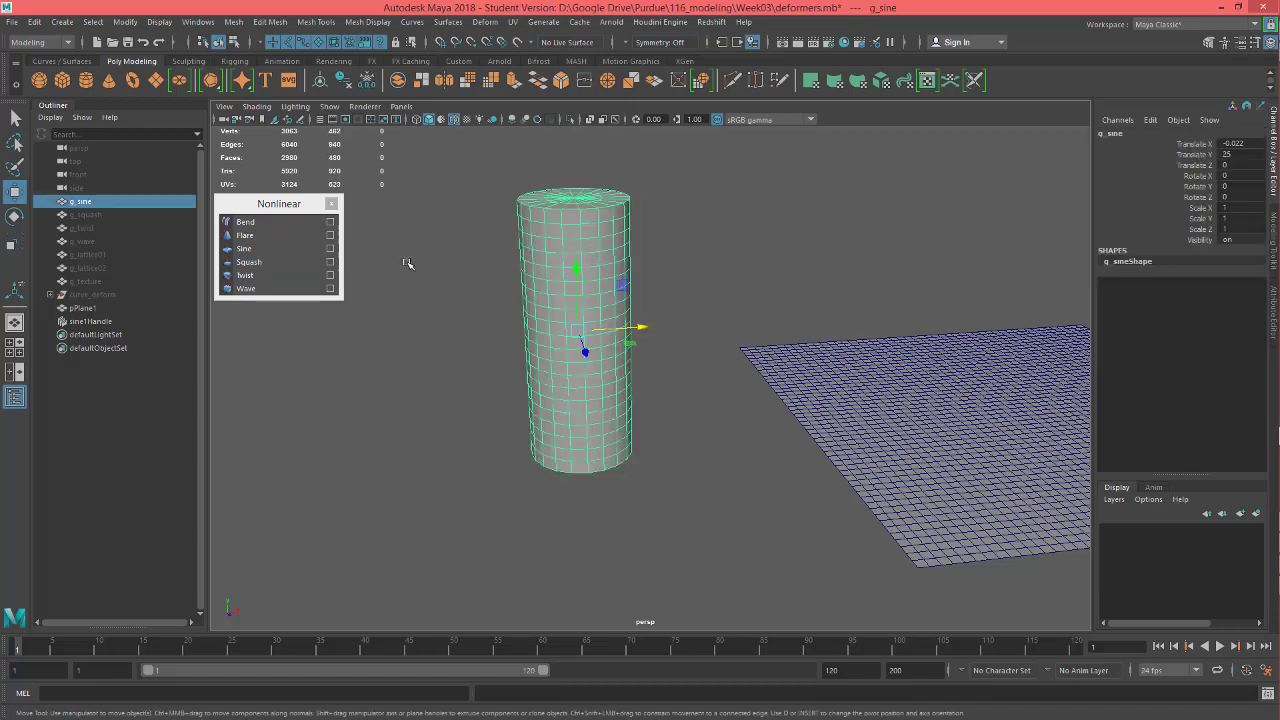
{"action": "left_click", "coordinate": [249, 253]}
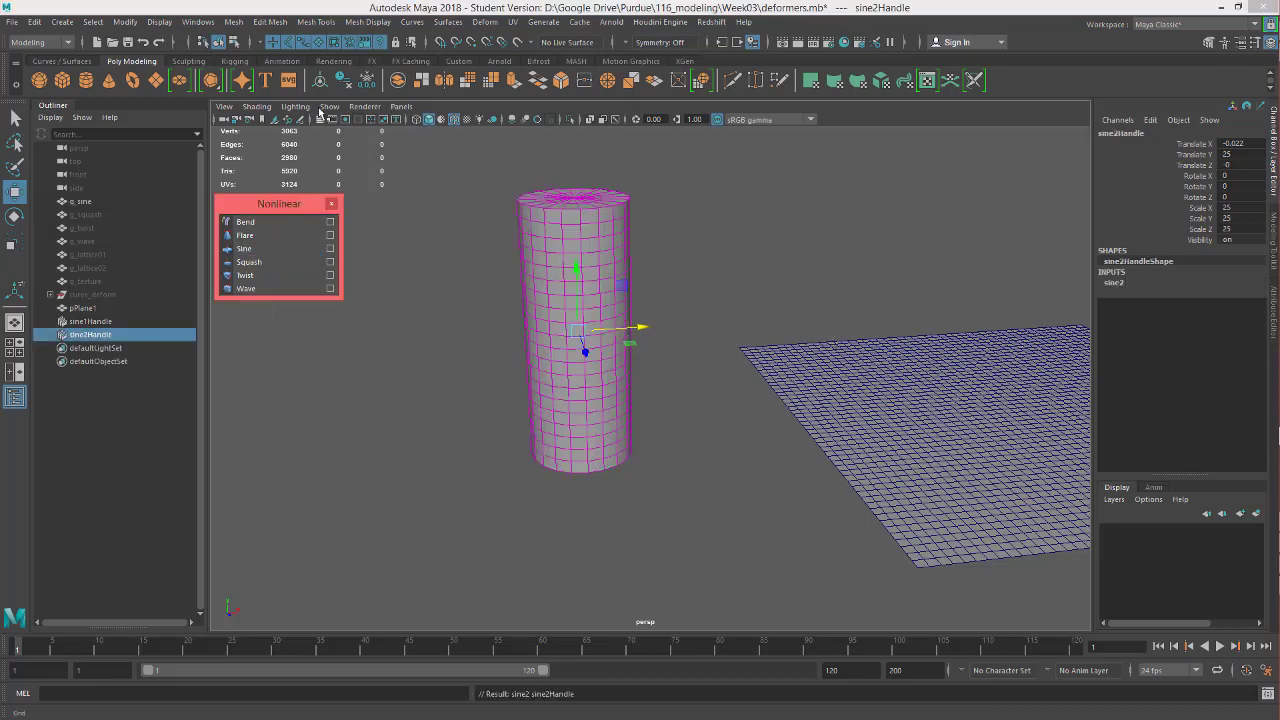
{"action": "key", "text": "4"}
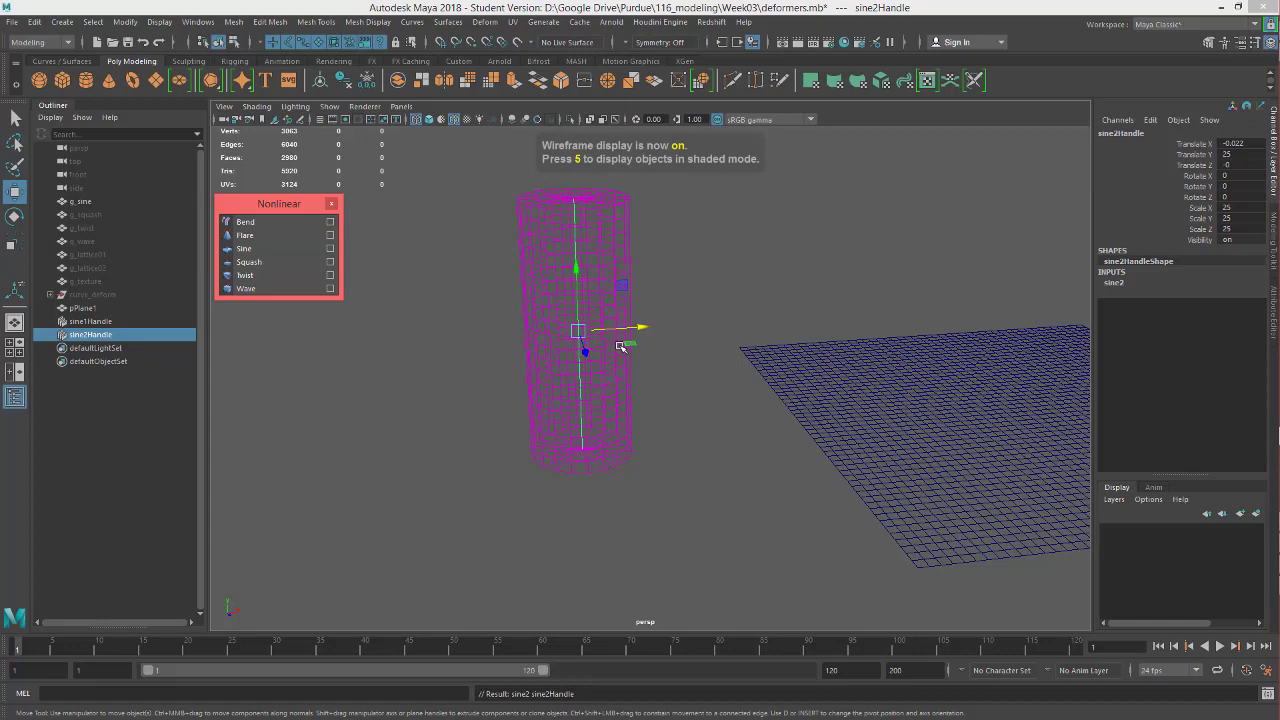
{"action": "left_click_drag", "start_coordinate": [545, 370], "coordinate": [595, 303], "text": "alt"}
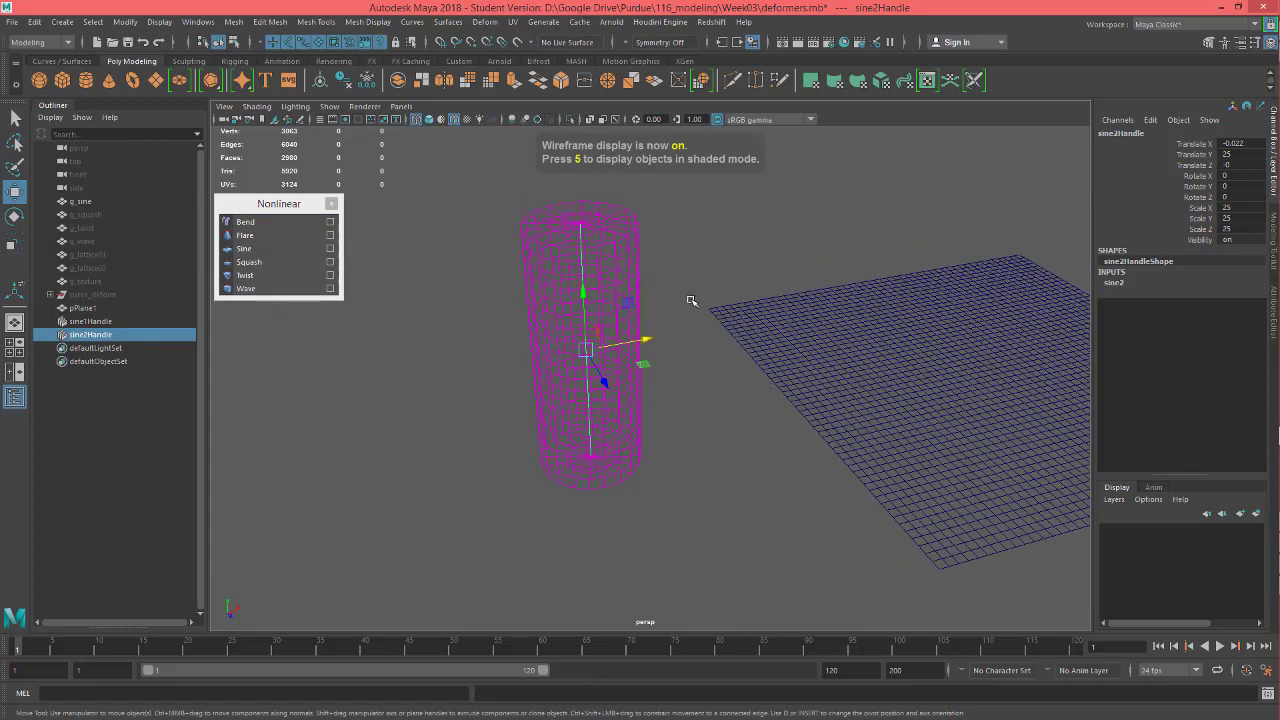
{"action": "mouse_move", "coordinate": [689, 297]}
{"action": "left_mouse_down", "text": "alt"}
{"action": "mouse_move", "coordinate": [686, 286]}
{"action": "mouse_move", "coordinate": [691, 297]}
{"action": "left_mouse_up", "text": "alt"}
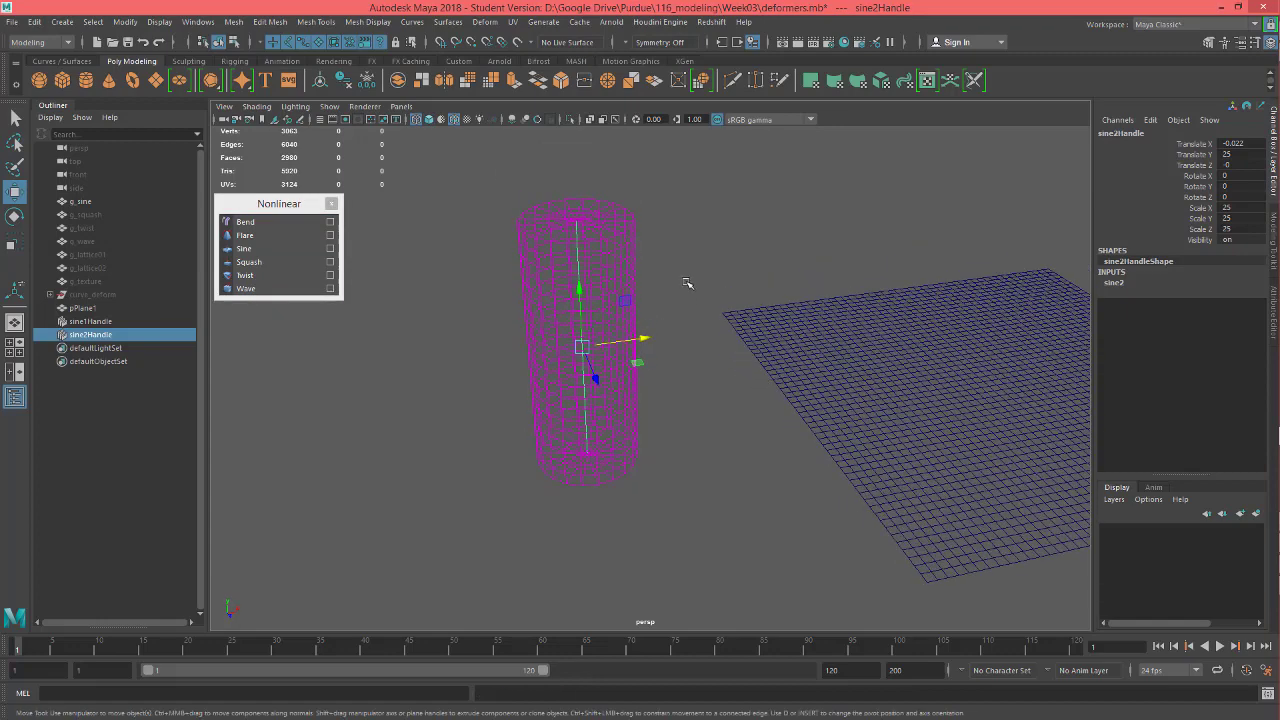
{"action": "key", "text": "5"}
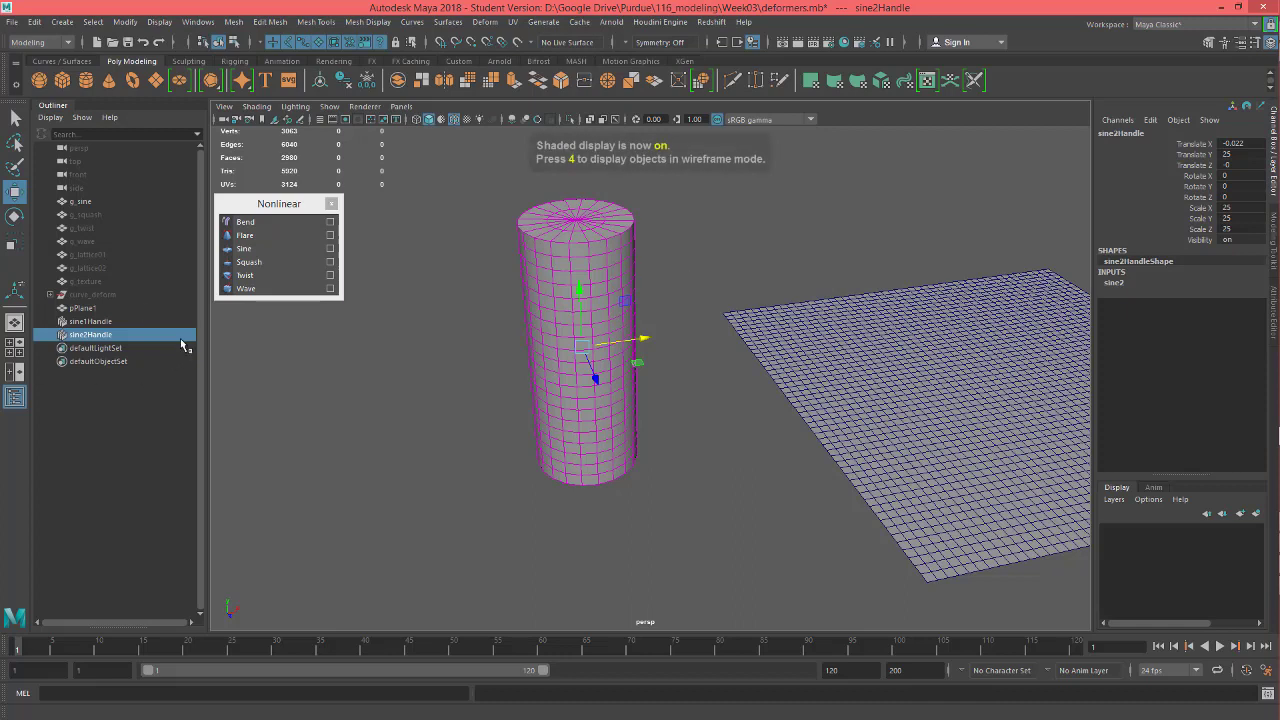
Set the cylinder's sine deformer to an Amplitude of 0.3 and a Wavelength of 0.5
{"action": "left_click", "coordinate": [1120, 286]}
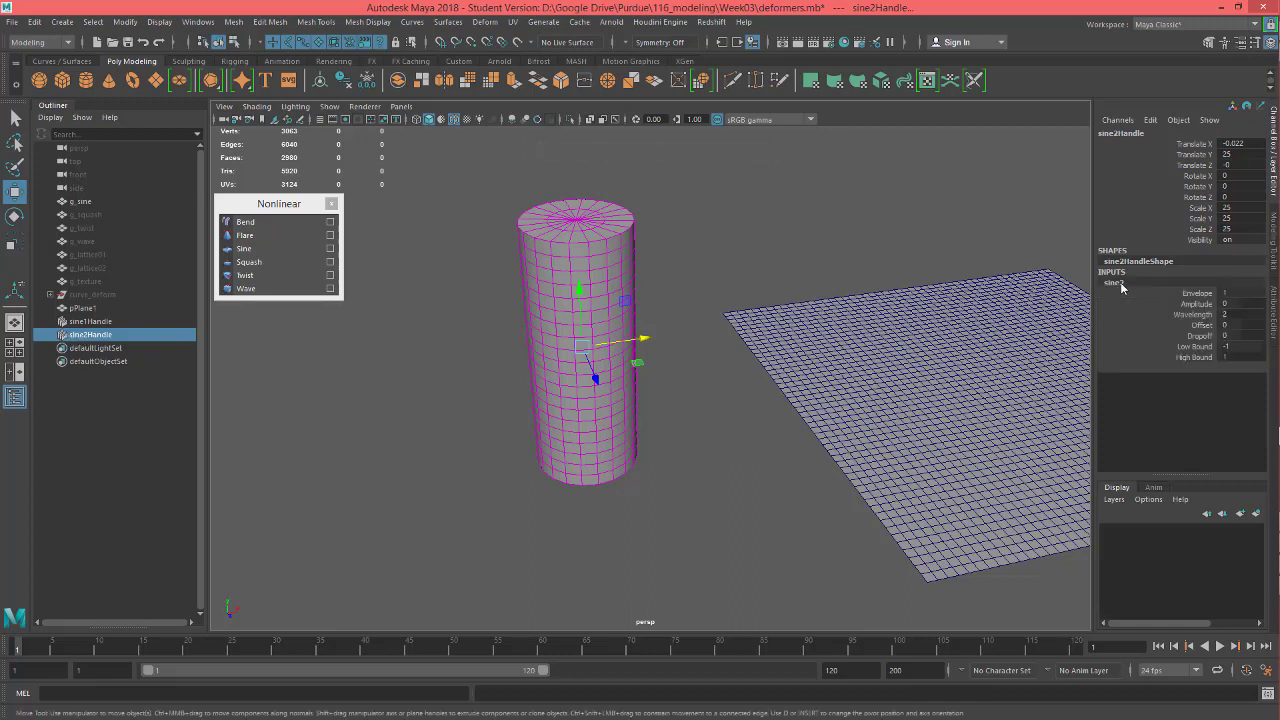
{"action": "left_click", "coordinate": [1194, 304]}
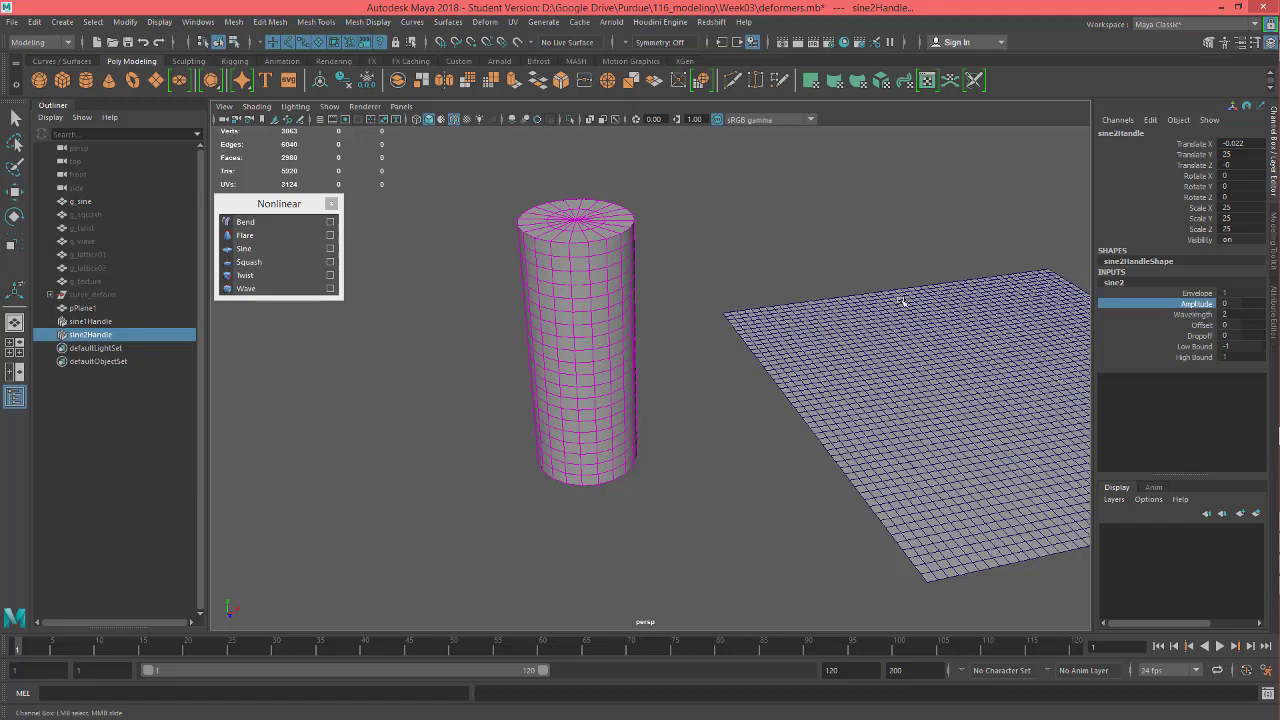
{"action": "middle_click_drag", "start_coordinate": [922, 301], "coordinate": [924, 300]}
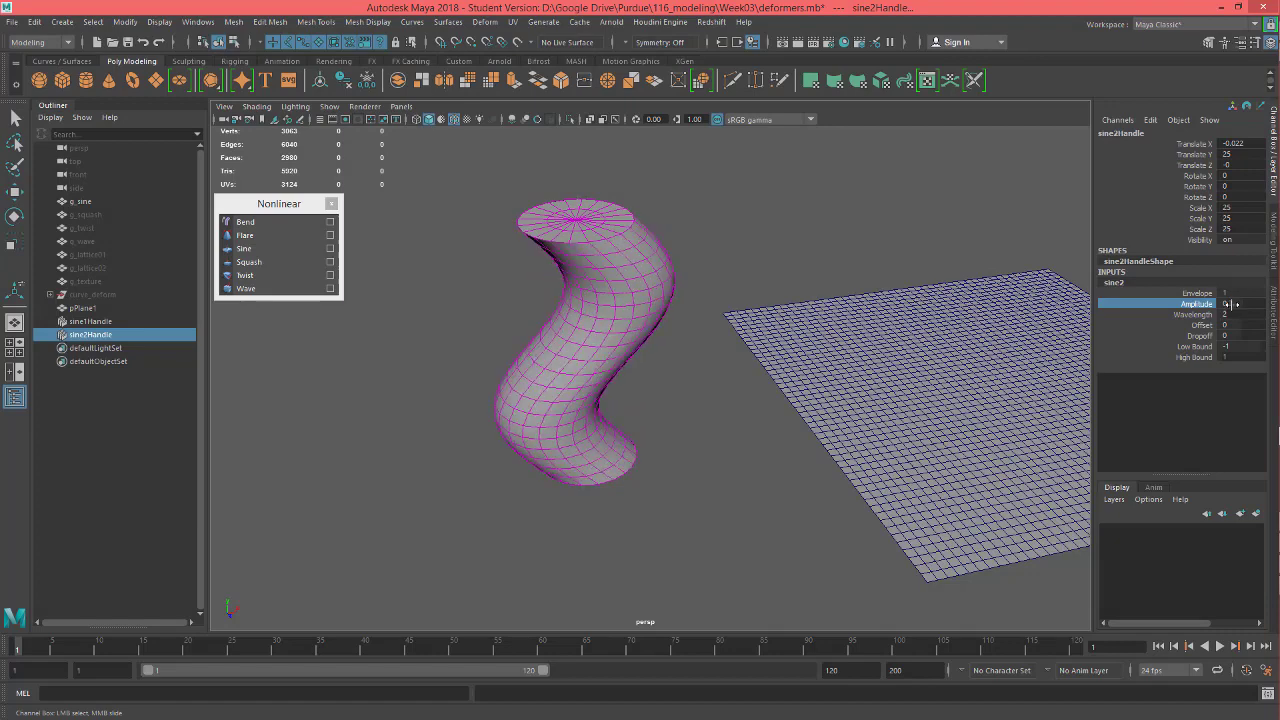
{"action": "left_click_drag", "start_coordinate": [775, 345], "coordinate": [873, 389], "text": "alt"}
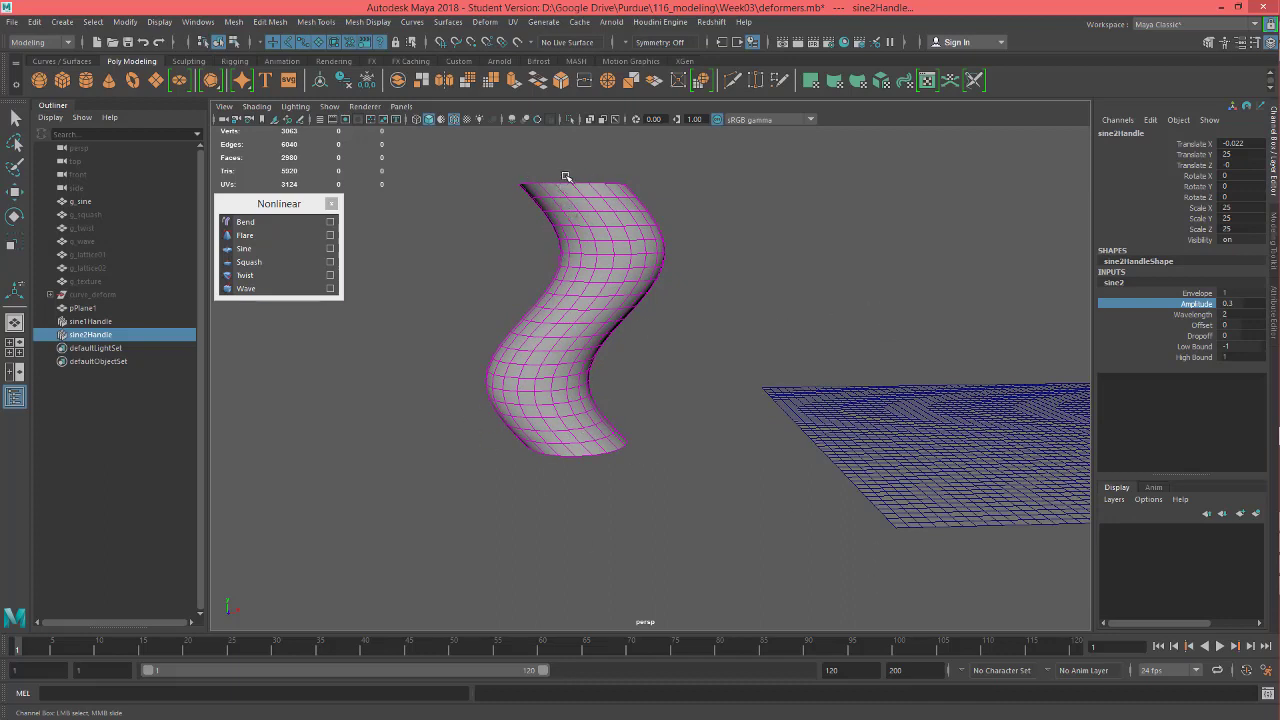
{"action": "left_click", "coordinate": [1193, 314]}
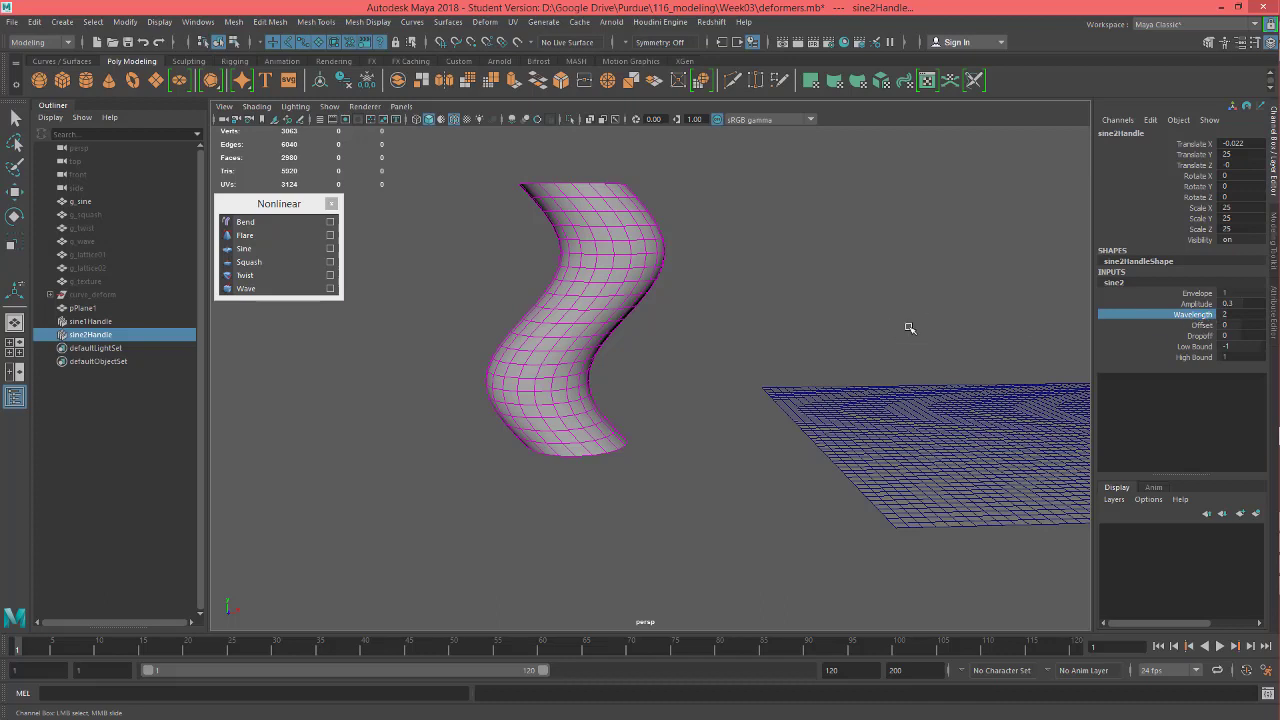
{"action": "mouse_move", "coordinate": [908, 324]}
{"action": "middle_mouse_down"}
{"action": "mouse_move", "coordinate": [945, 324]}
{"action": "mouse_move", "coordinate": [898, 323]}
{"action": "middle_mouse_up"}
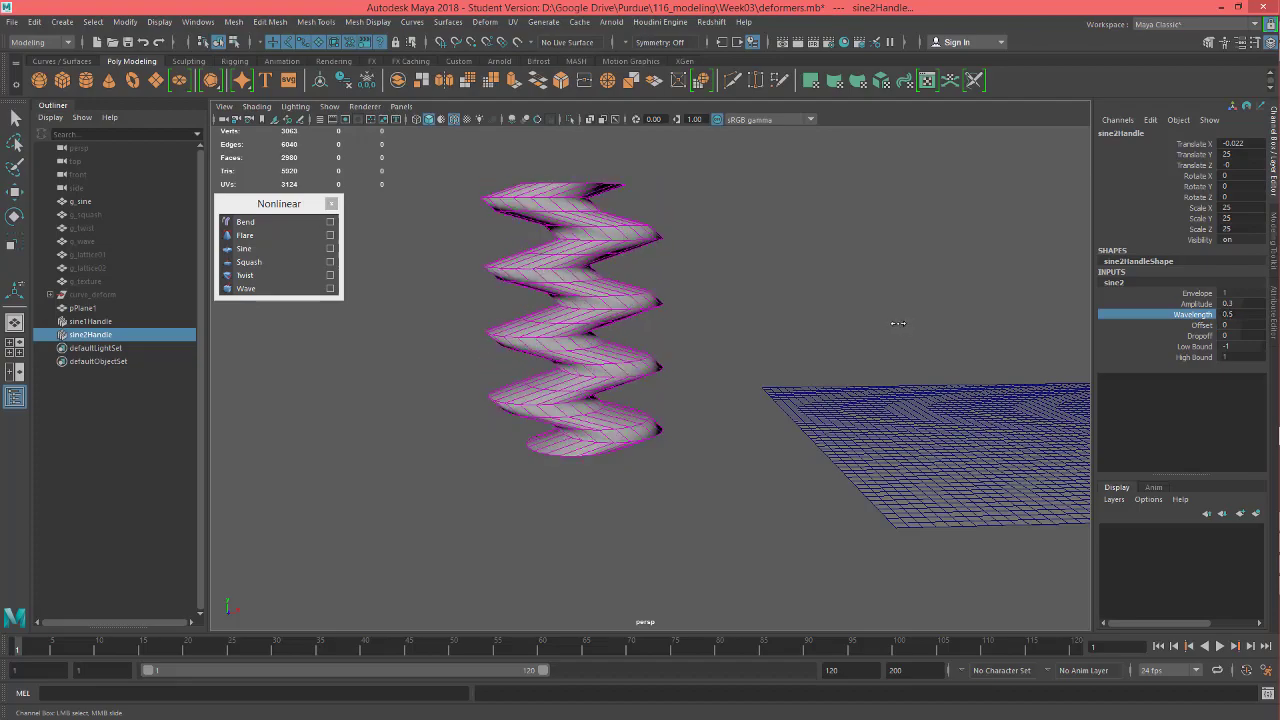
{"action": "left_click_drag", "start_coordinate": [804, 294], "coordinate": [768, 302], "text": "alt"}
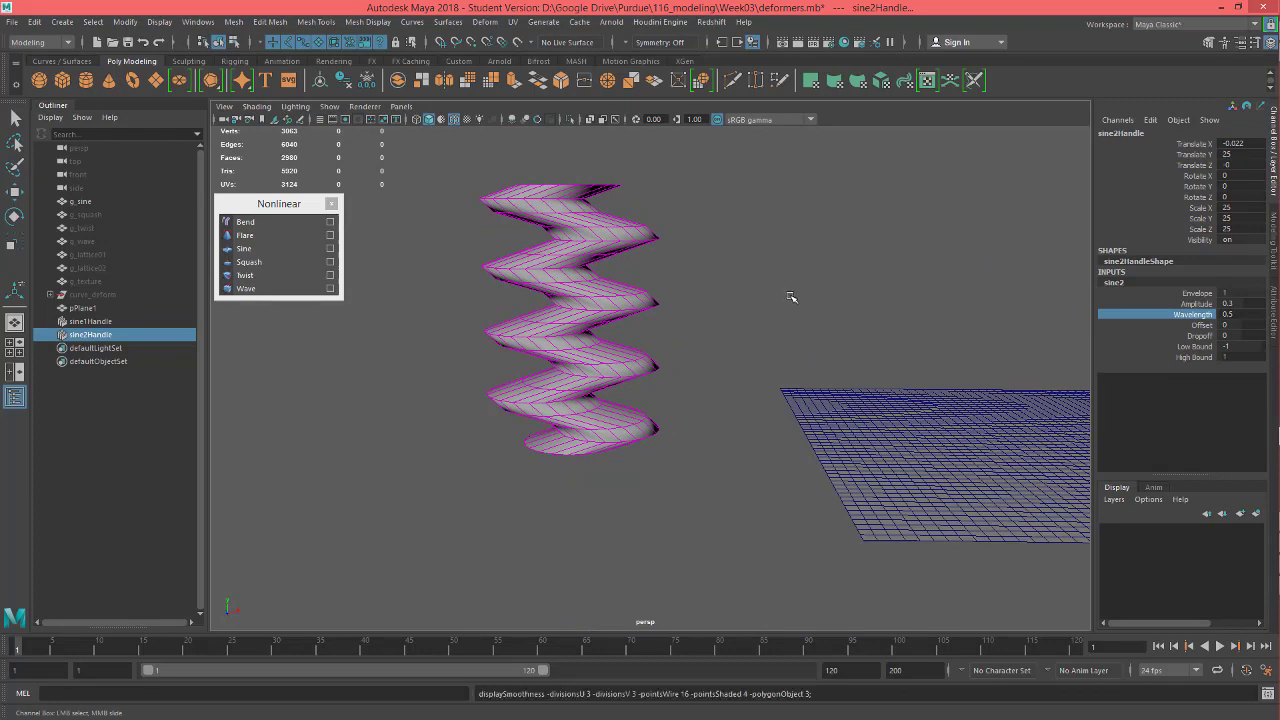
Display the deformed cylinder with smooth mesh preview and deselect it
{"action": "key", "text": "w"}
{"action": "left_click", "coordinate": [603, 237]}
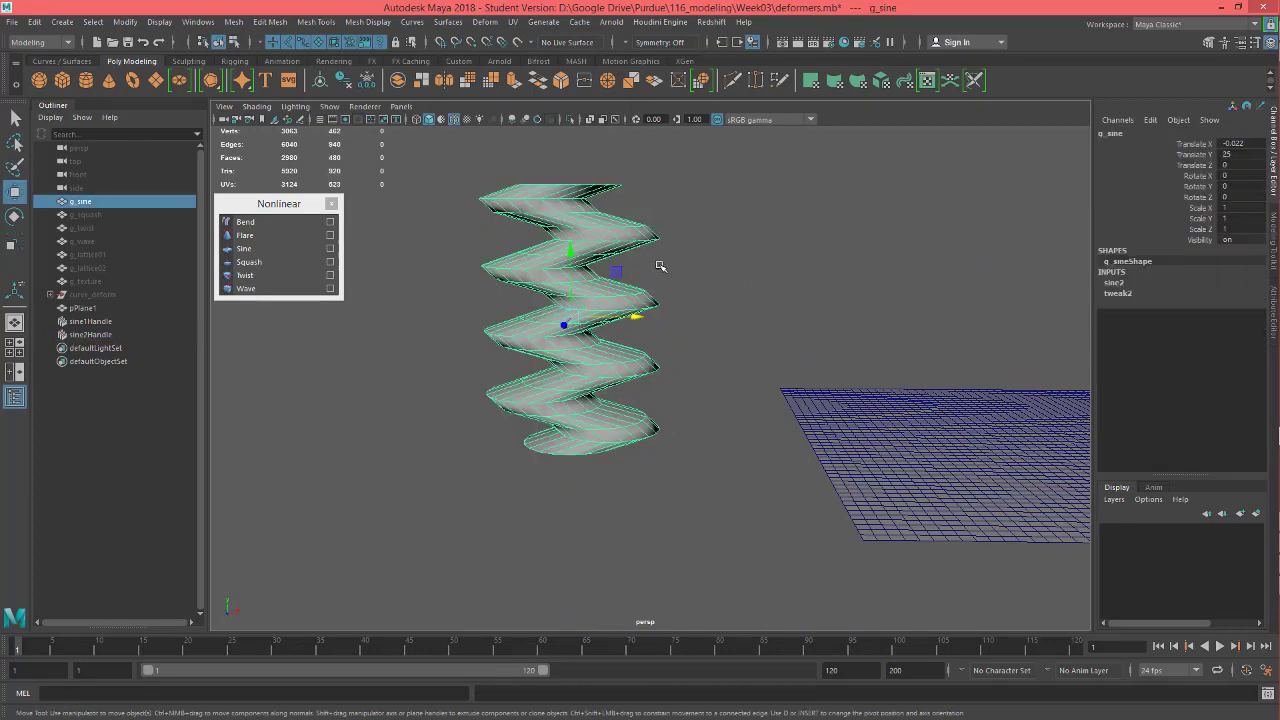
{"action": "left_click", "coordinate": [731, 303]}
{"action": "left_click_drag", "start_coordinate": [731, 303], "coordinate": [703, 317], "text": "alt"}
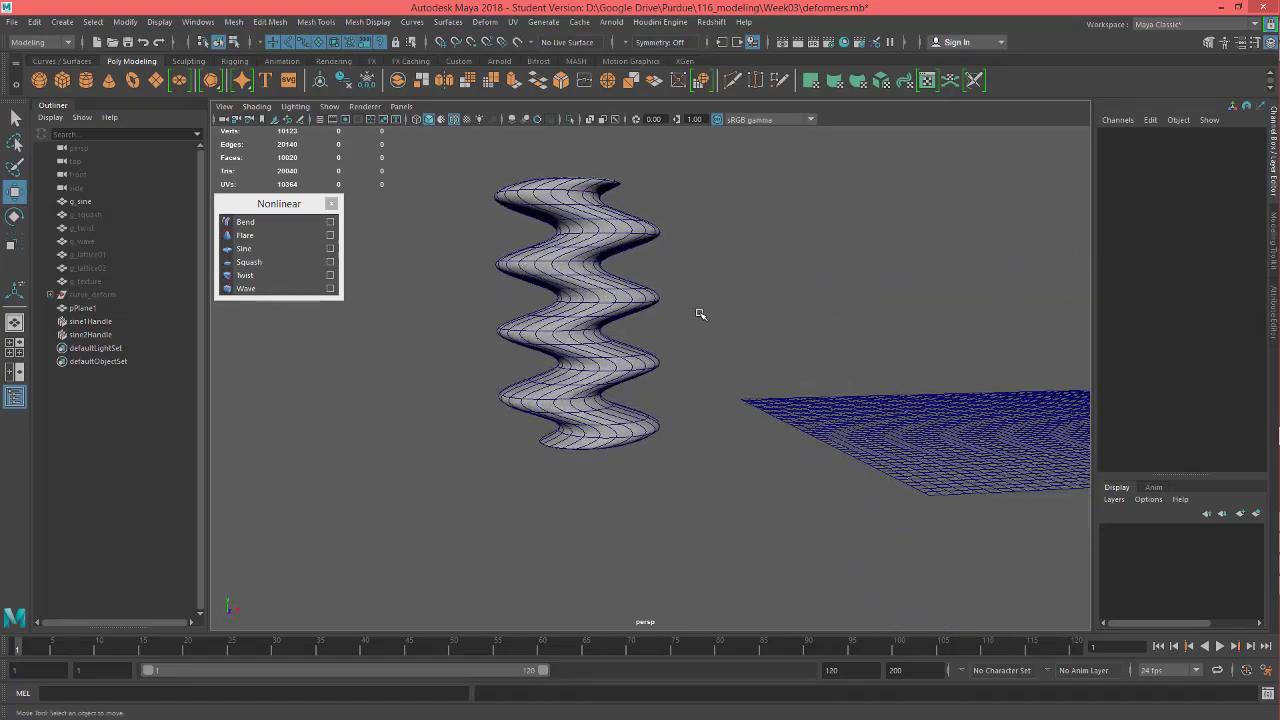
{"action": "mouse_move", "coordinate": [703, 317]}
{"action": "right_mouse_down", "text": "alt"}
{"action": "mouse_move", "coordinate": [718, 312]}
{"action": "mouse_move", "coordinate": [697, 311]}
{"action": "right_mouse_up", "text": "alt"}
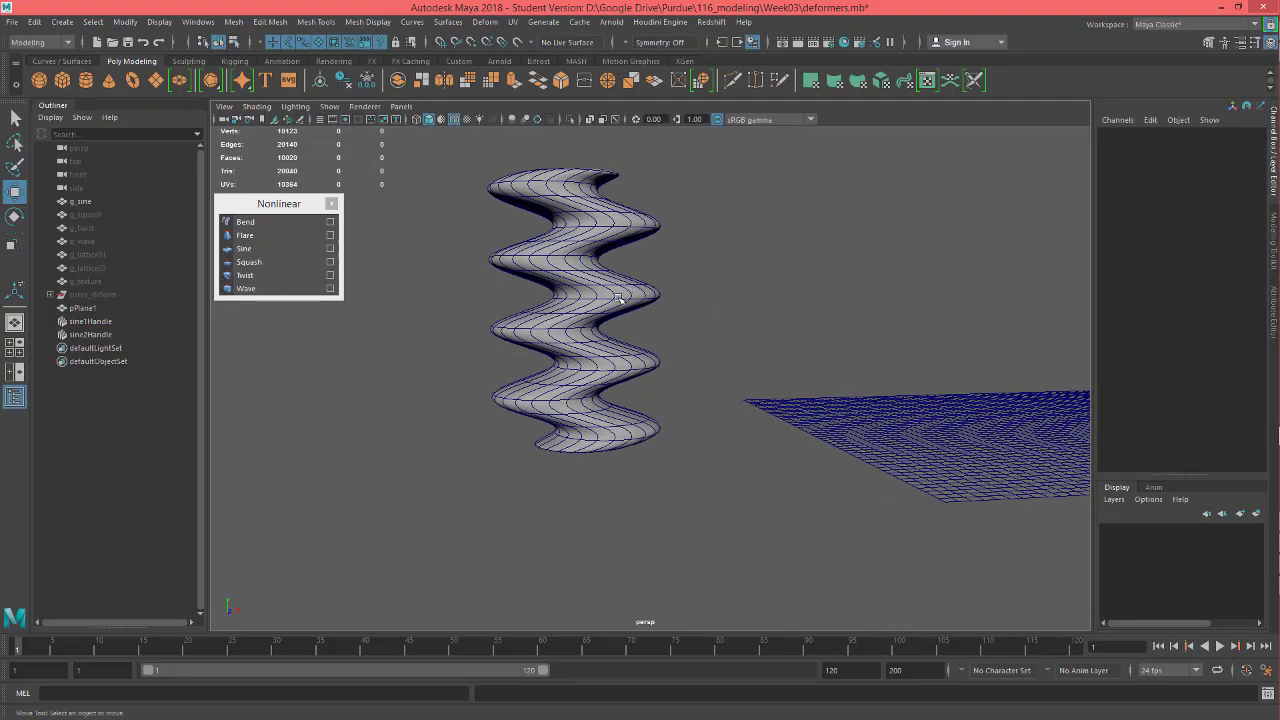
Move sine2Handle up and down along the cylinder, leaving it at a Translate Y of 24.585
{"action": "left_click", "coordinate": [90, 335]}
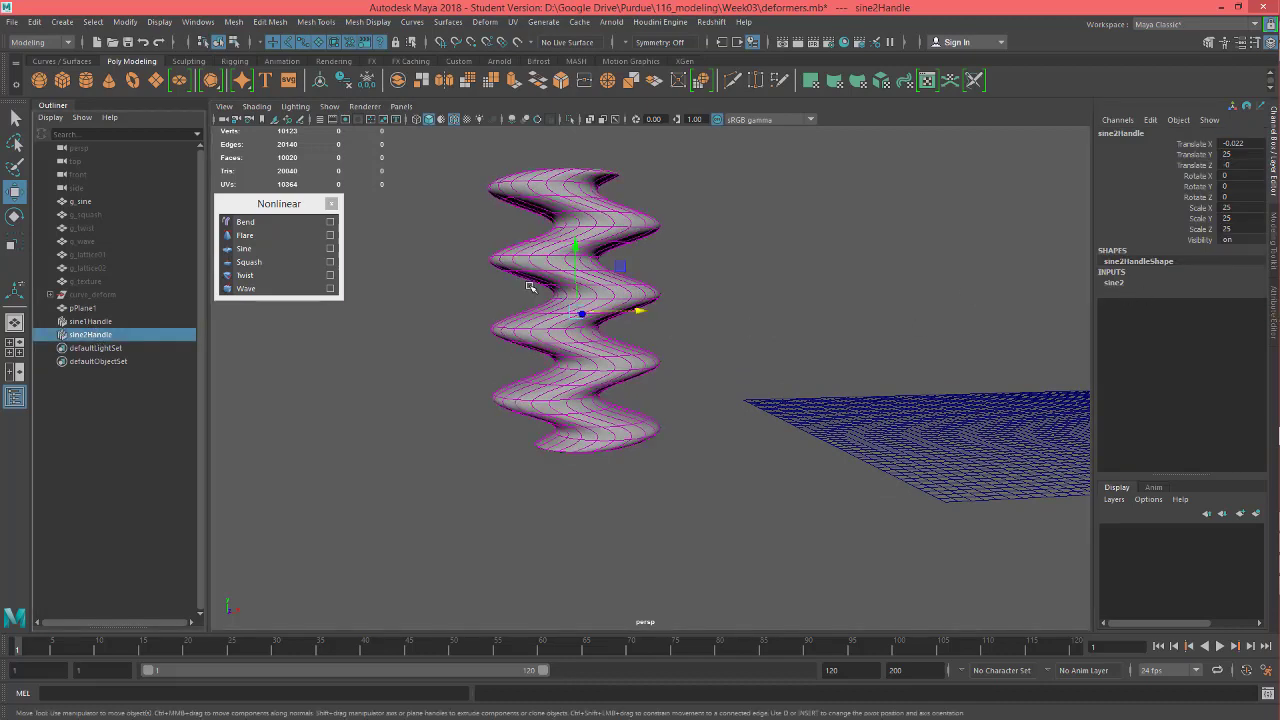
{"action": "left_click_drag", "start_coordinate": [575, 250], "coordinate": [588, 159]}
{"action": "middle_click_drag", "start_coordinate": [588, 159], "coordinate": [610, 280], "text": "alt"}
{"action": "left_click_drag", "start_coordinate": [637, 257], "coordinate": [614, 457]}
{"action": "middle_click_drag", "start_coordinate": [614, 457], "coordinate": [651, 218], "text": "alt"}
{"action": "mouse_move", "coordinate": [651, 218]}
{"action": "left_mouse_down"}
{"action": "mouse_move", "coordinate": [649, 255]}
{"action": "mouse_move", "coordinate": [649, 209]}
{"action": "left_mouse_up"}
{"action": "middle_click_drag", "start_coordinate": [649, 209], "coordinate": [612, 376], "text": "alt"}
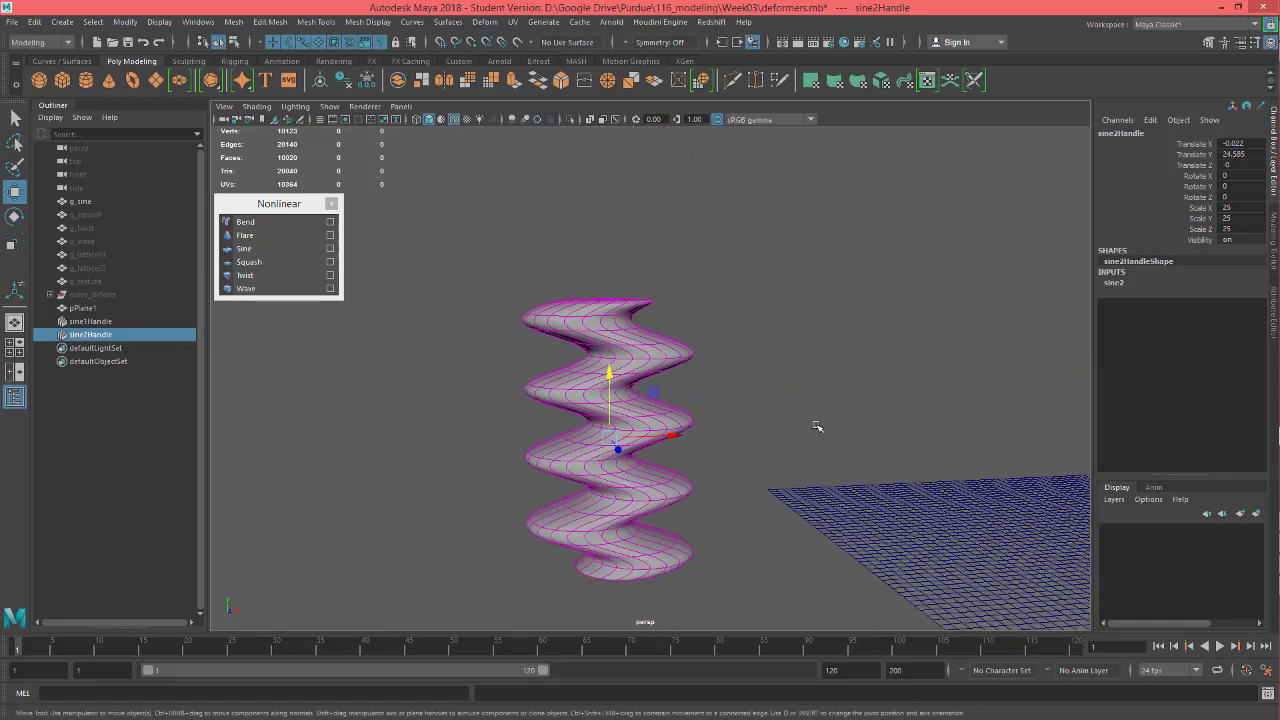
Set the Dropoff of the cylinder's sine deformer to 1
{"action": "left_click", "coordinate": [1114, 285]}
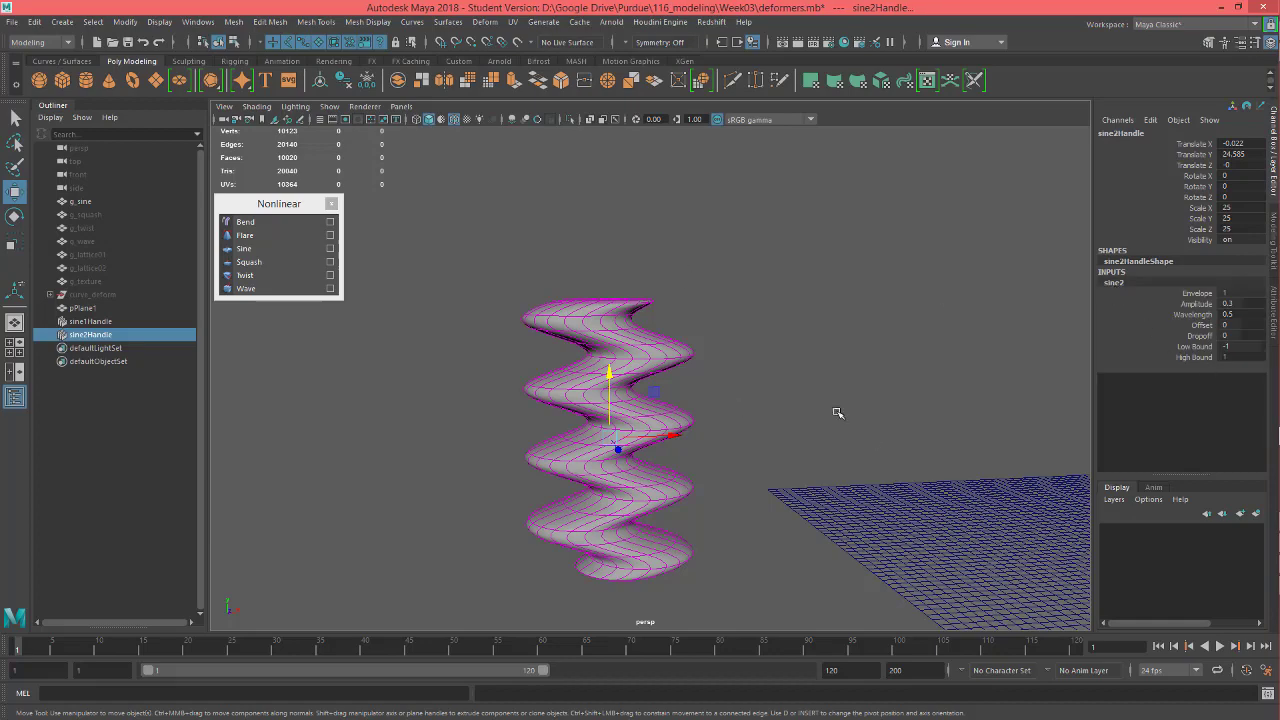
{"action": "middle_click_drag", "start_coordinate": [838, 413], "coordinate": [822, 362], "text": "alt"}
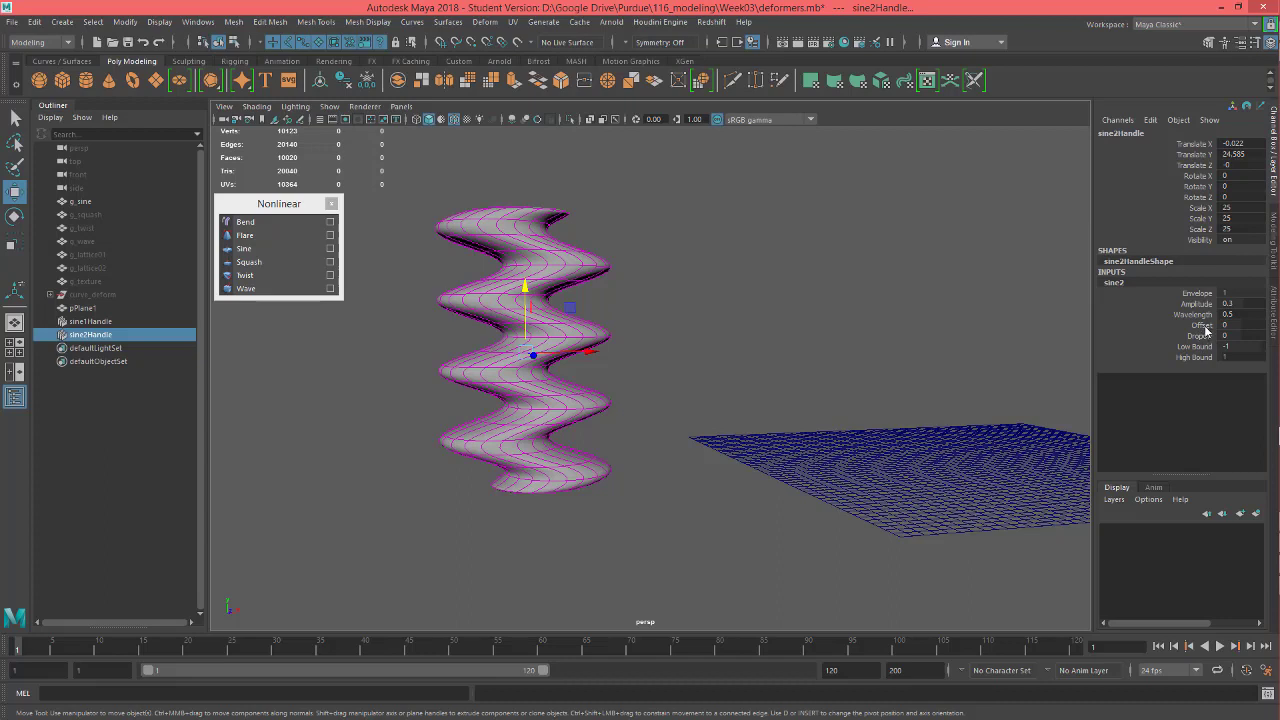
{"action": "left_click", "coordinate": [1200, 325]}
{"action": "left_click", "coordinate": [1200, 336]}
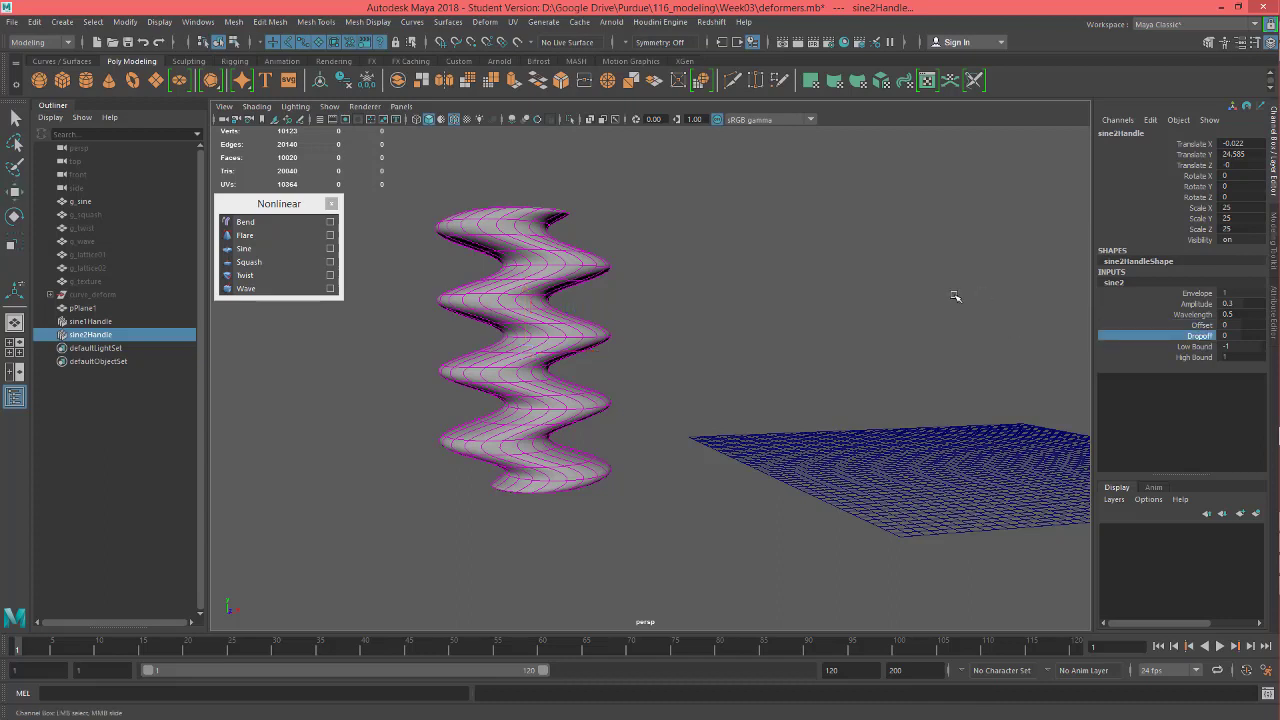
{"action": "middle_click_drag", "start_coordinate": [947, 337], "coordinate": [955, 336]}
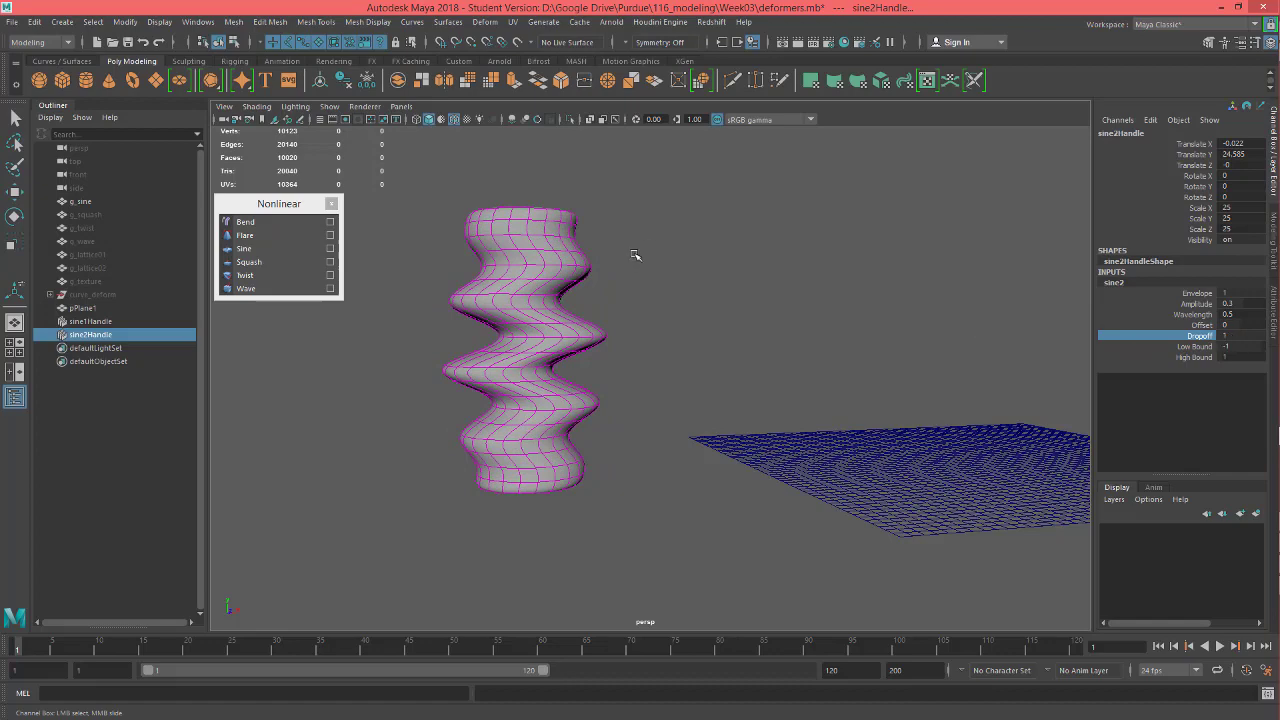
{"action": "left_click_drag", "start_coordinate": [560, 365], "coordinate": [584, 425], "text": "alt"}
{"action": "left_click_drag", "start_coordinate": [620, 373], "coordinate": [622, 400], "text": "alt"}
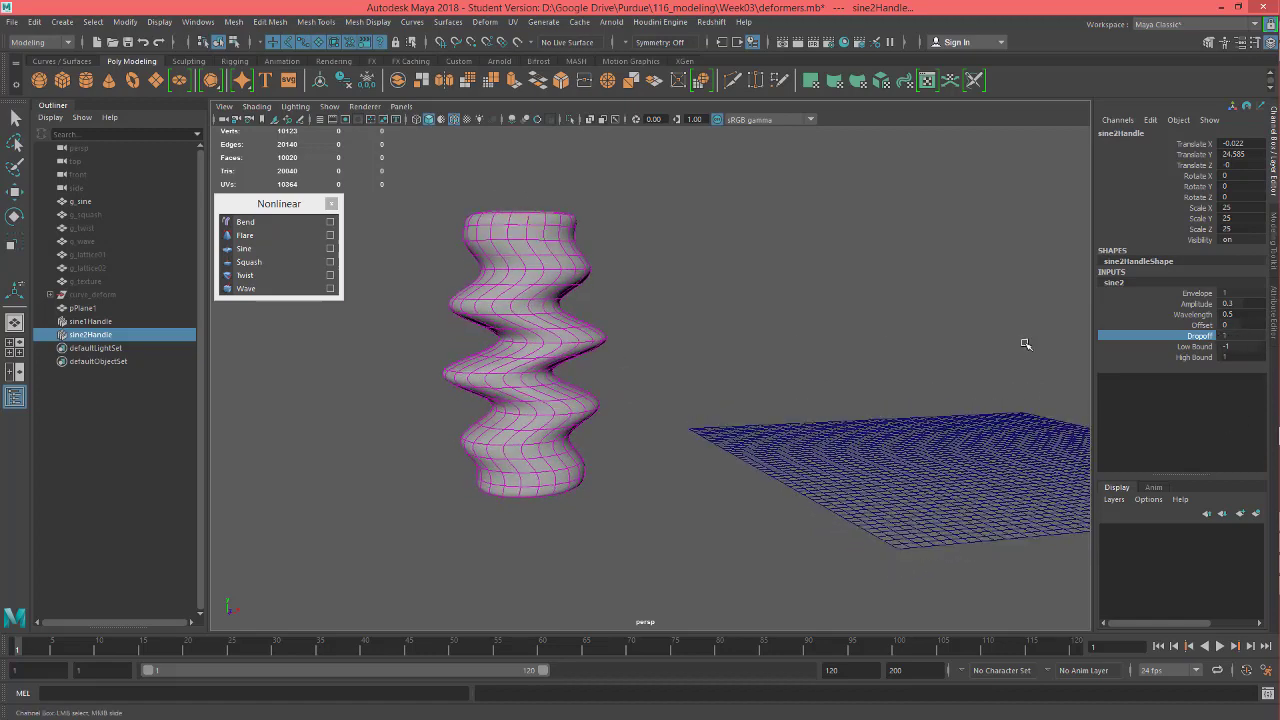
Set the cylinder's sine deformer High Bound to 0 and Low Bound to -1.2
{"action": "left_click", "coordinate": [1193, 357]}
{"action": "mouse_move", "coordinate": [746, 282]}
{"action": "middle_mouse_down"}
{"action": "mouse_move", "coordinate": [756, 300]}
{"action": "mouse_move", "coordinate": [744, 303]}
{"action": "middle_mouse_up"}
{"action": "left_click", "coordinate": [1192, 346]}
Set the Offset of the cylinder's sine deformer to -0.5
{"action": "left_click", "coordinate": [1200, 325]}
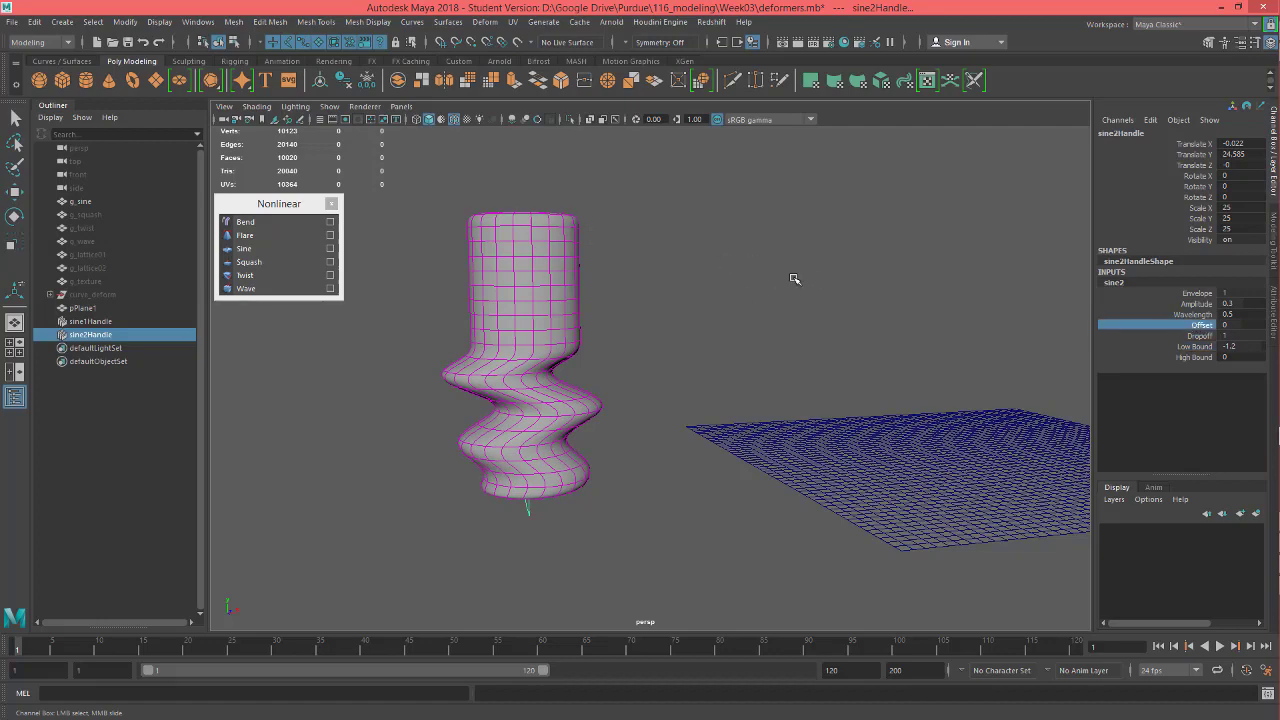
{"action": "mouse_move", "coordinate": [795, 280]}
{"action": "middle_mouse_down"}
{"action": "mouse_move", "coordinate": [808, 280]}
{"action": "mouse_move", "coordinate": [794, 282]}
{"action": "middle_mouse_up"}
{"action": "left_click", "coordinate": [1199, 346]}
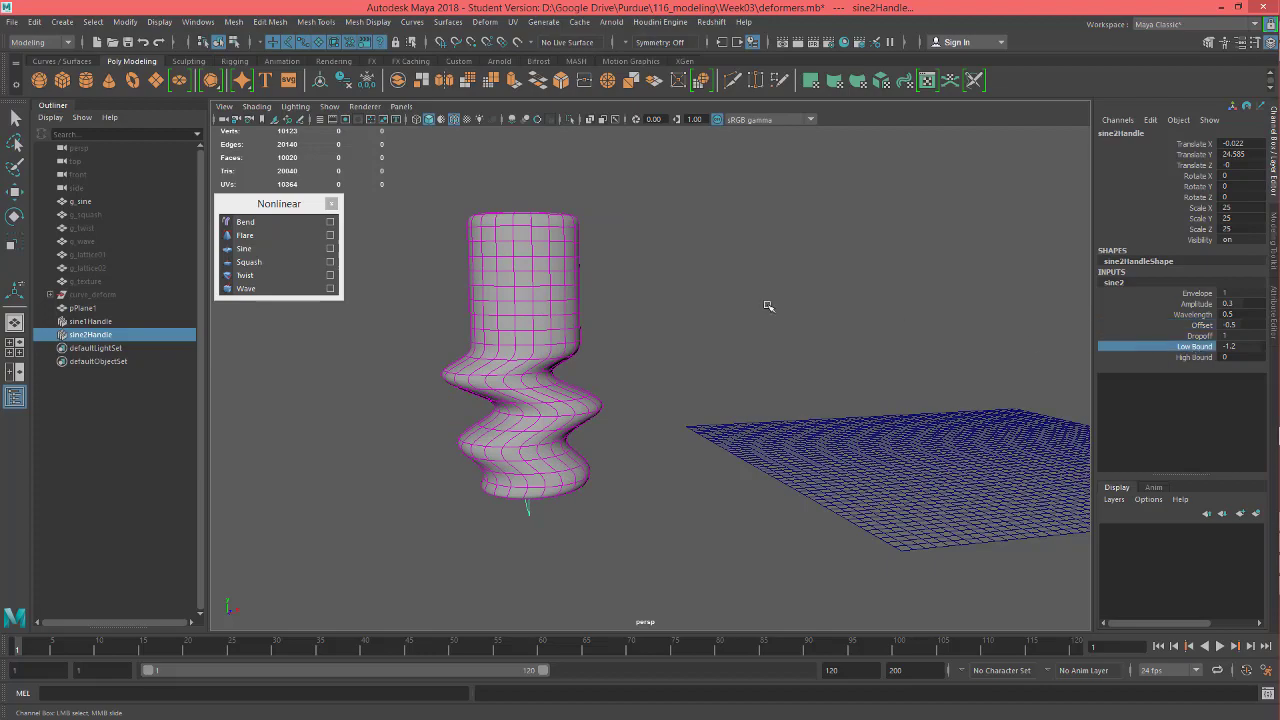
Check the existing sine1 deformer on the plane and delete its handle, sine1Handle
{"action": "left_click_drag", "start_coordinate": [977, 331], "coordinate": [855, 319], "text": "alt"}
{"action": "left_click", "coordinate": [855, 319]}
{"action": "key", "text": "w"}
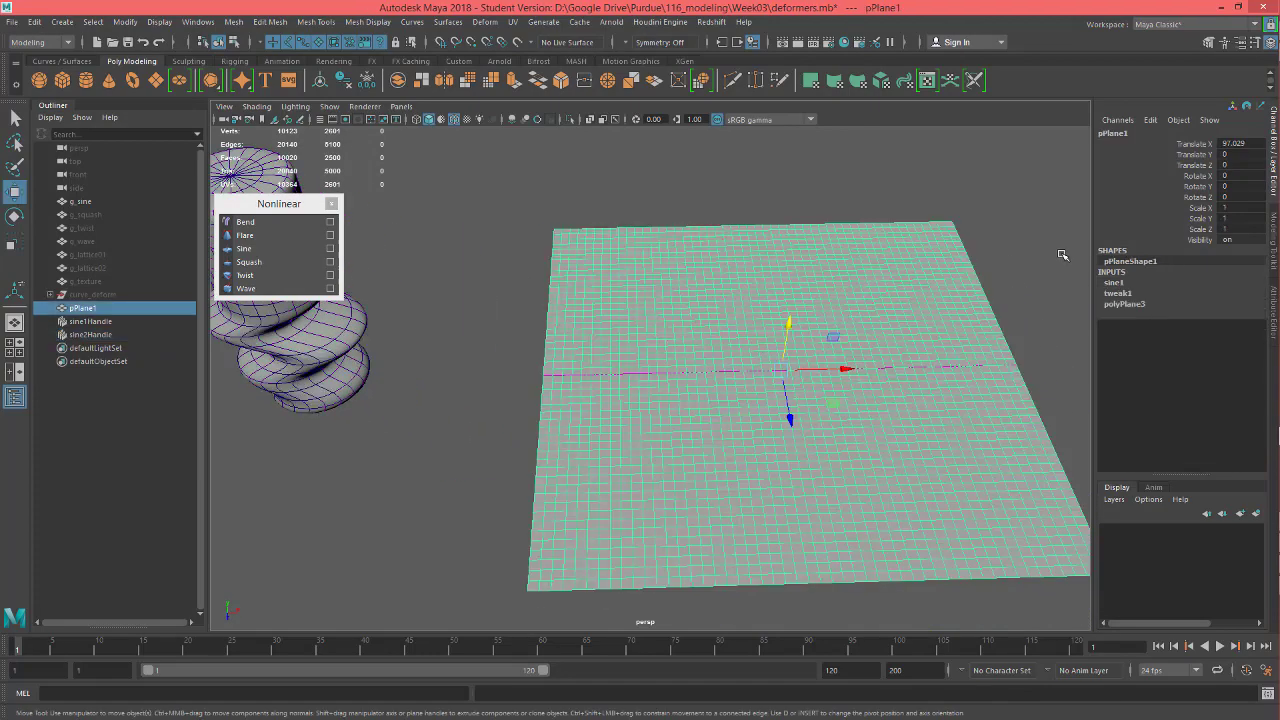
{"action": "left_click", "coordinate": [1118, 283]}
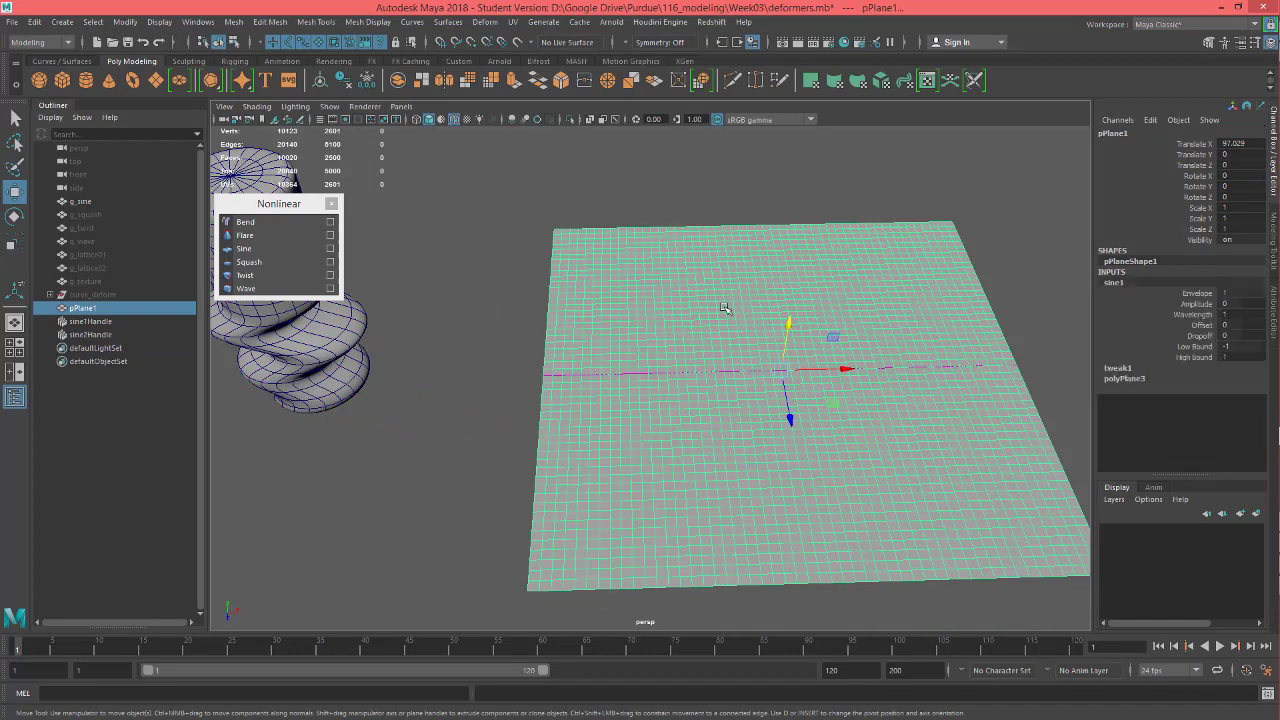
{"action": "left_click_drag", "start_coordinate": [723, 306], "coordinate": [835, 240], "text": "alt"}
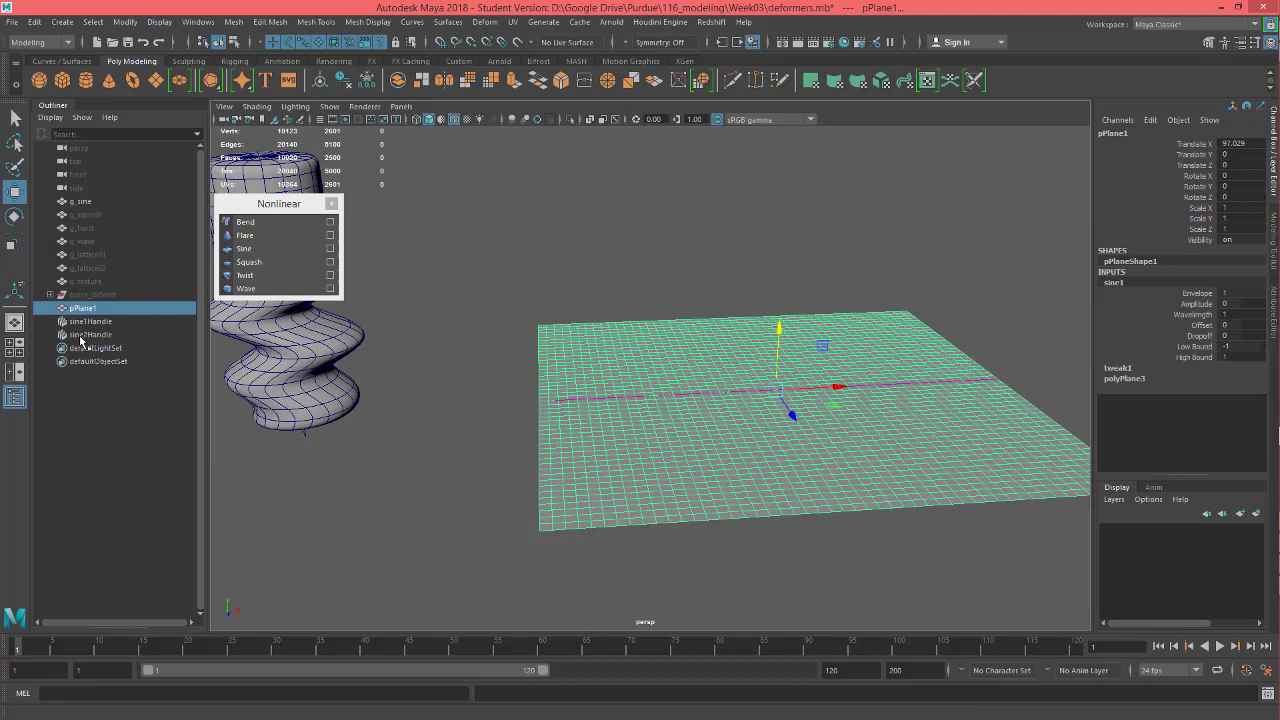
{"action": "left_click", "coordinate": [106, 322]}
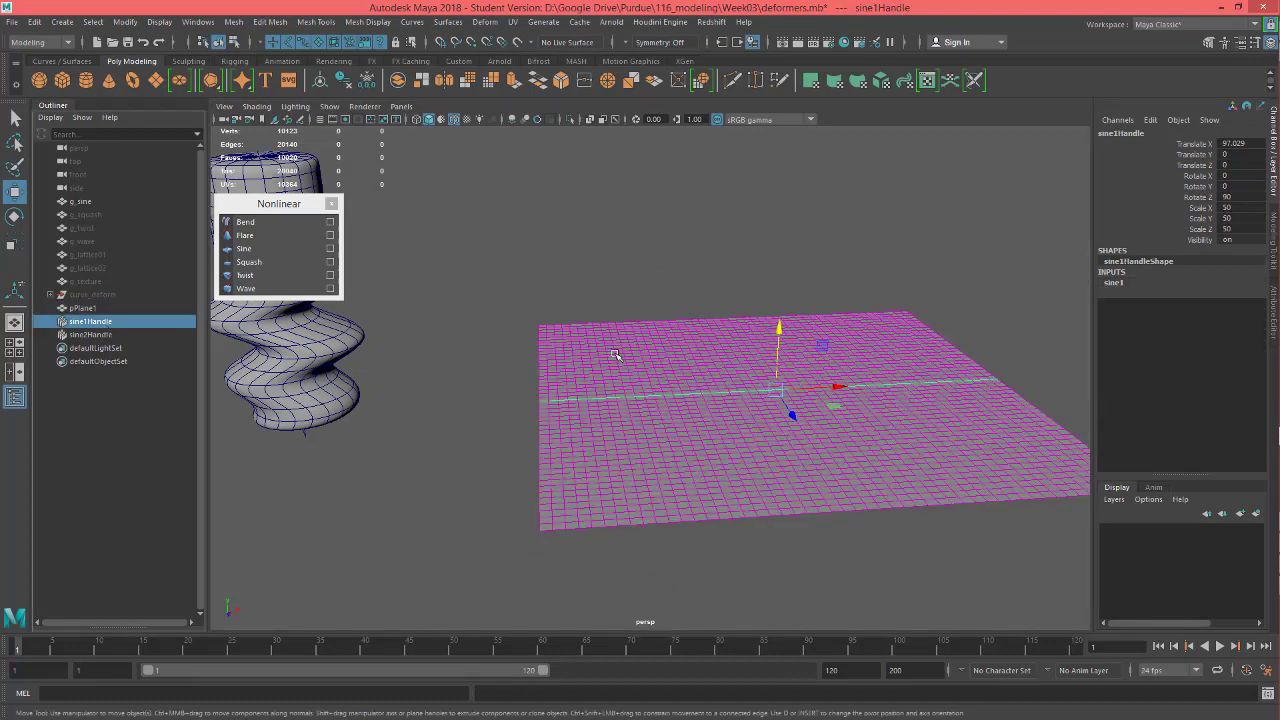
{"action": "key", "text": "Delete"}
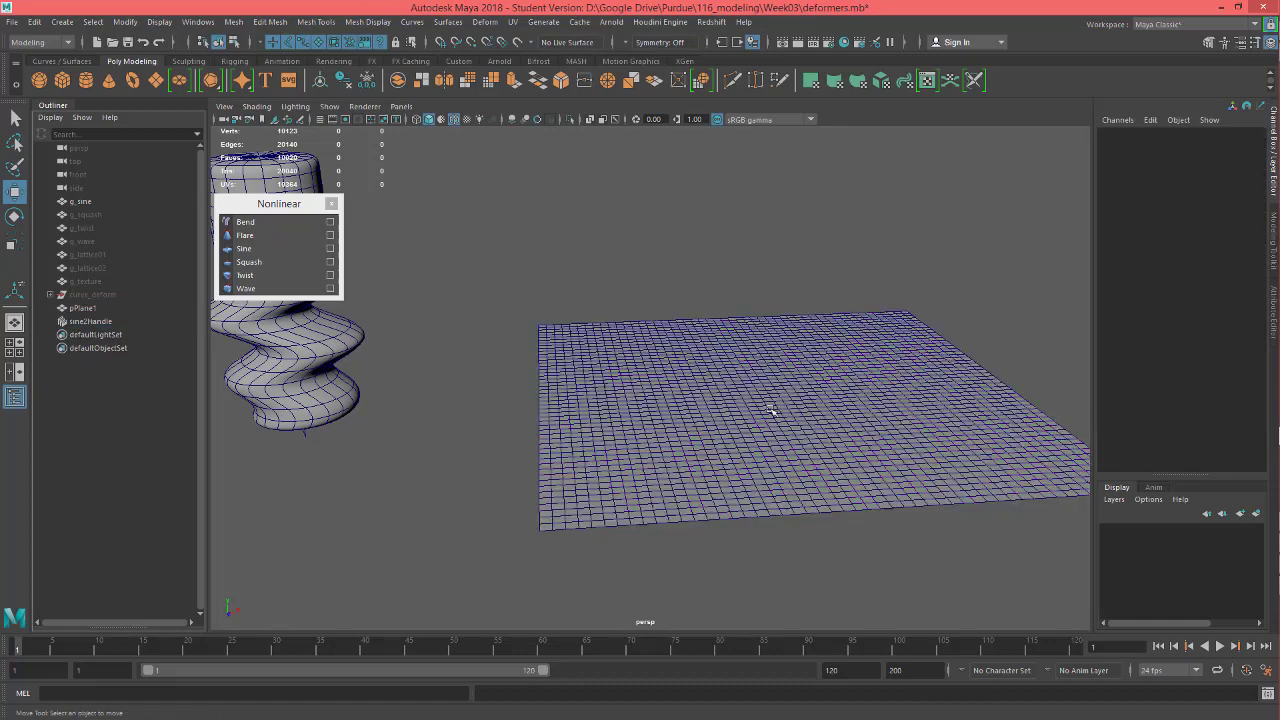
Add a new Sine deformer to the plane and set its Amplitude to 0.3
{"action": "left_click", "coordinate": [746, 361]}
{"action": "left_click", "coordinate": [248, 248]}
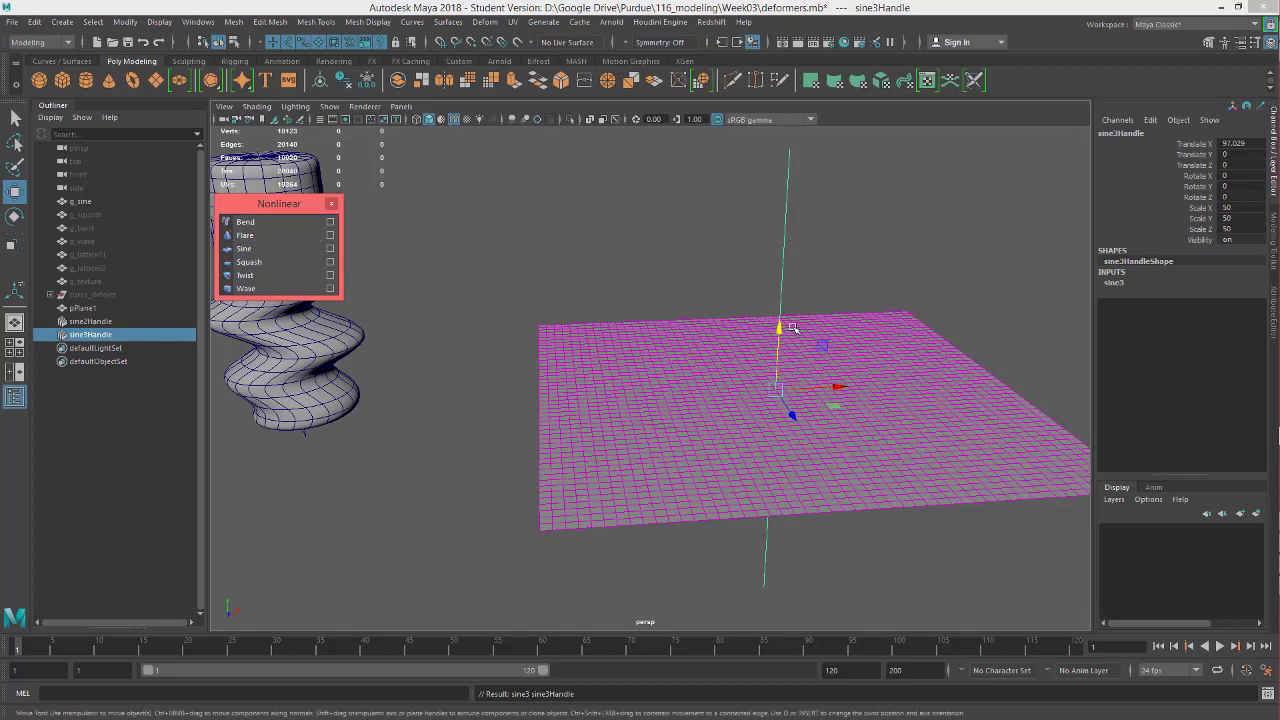
{"action": "left_click", "coordinate": [1118, 283]}
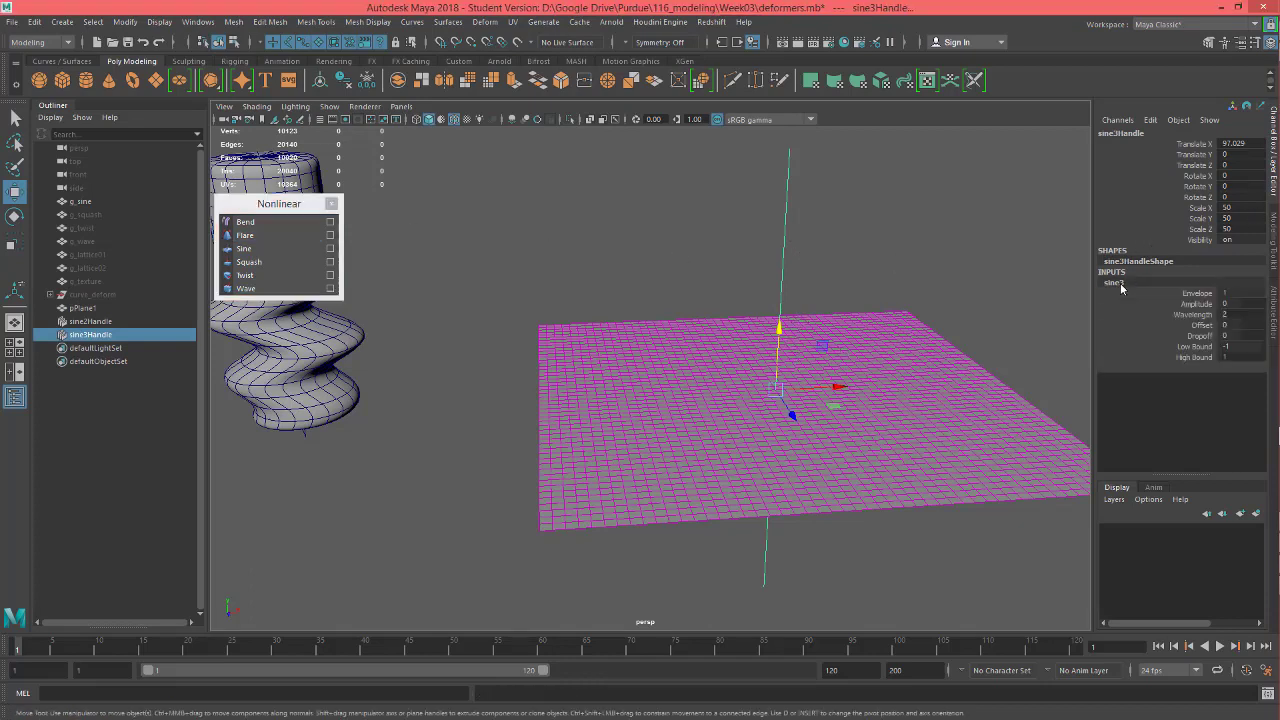
{"action": "left_click", "coordinate": [1200, 304]}
{"action": "middle_click_drag", "start_coordinate": [984, 301], "coordinate": [986, 302]}
Rotate the plane's sine deformer handle to -90 degrees in Z so the wave runs along the plane
{"action": "key", "text": "e"}
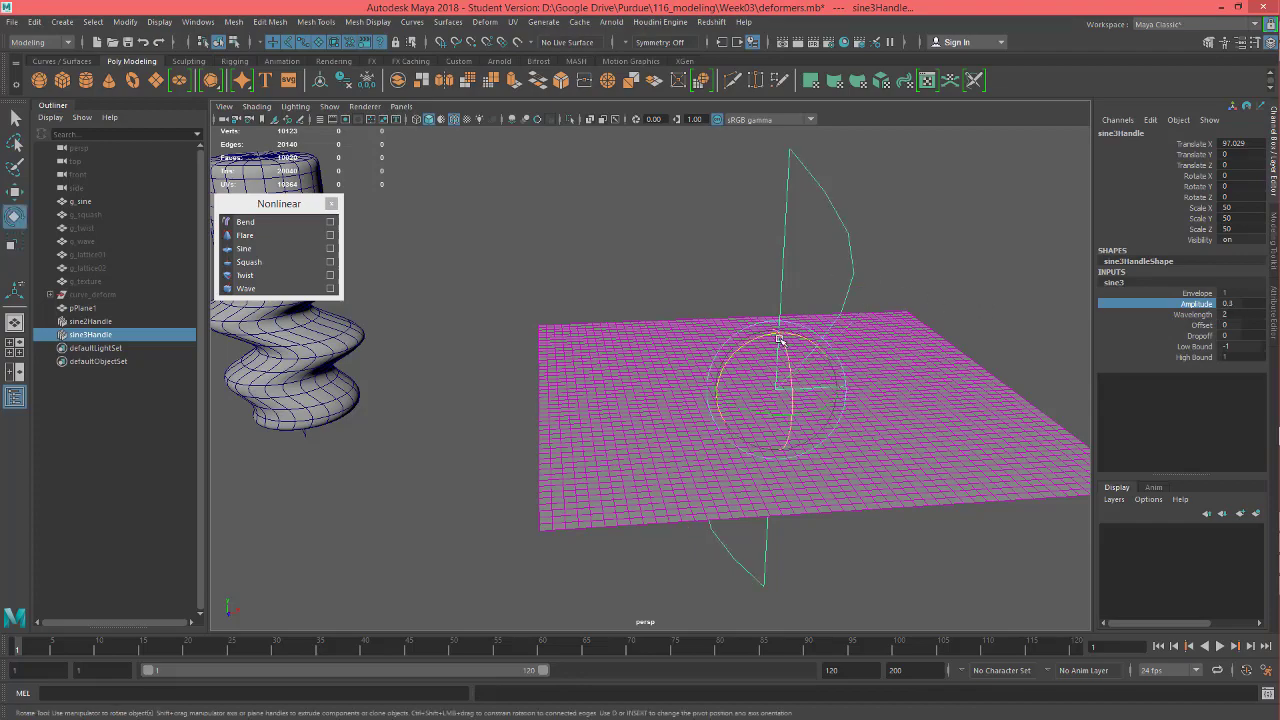
{"action": "left_click_drag", "start_coordinate": [753, 343], "coordinate": [832, 360]}
{"action": "left_click", "coordinate": [1255, 198]}
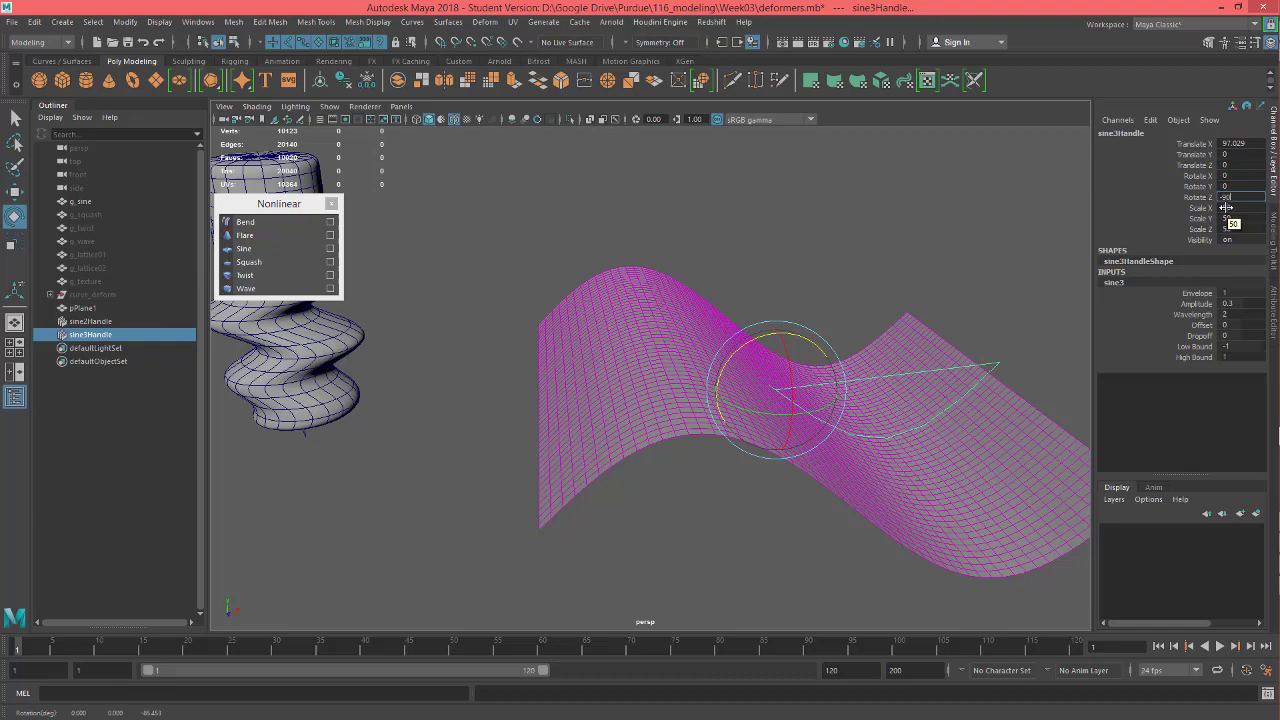
{"action": "type", "text": "-90"}
{"action": "key", "text": "Return"}
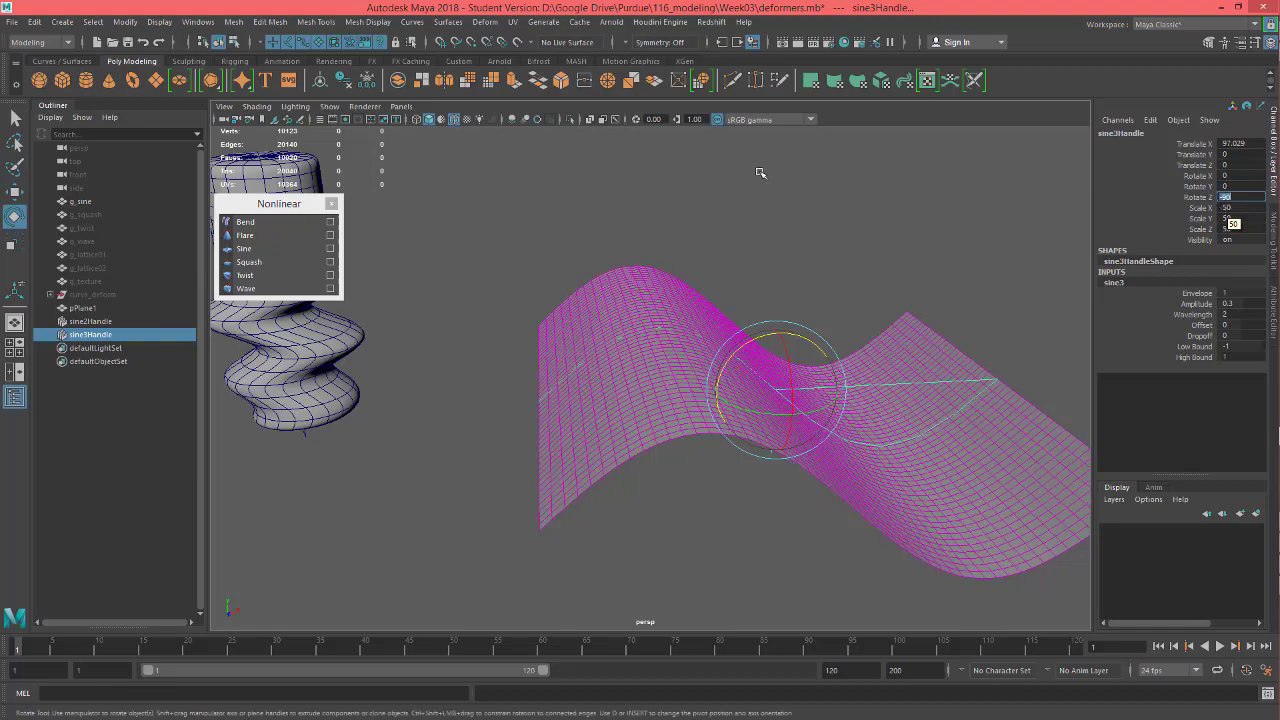
Set the sine3 deformer's Wavelength to 1.4 and its Low Bound to -0.9
{"action": "left_click_drag", "start_coordinate": [878, 278], "coordinate": [910, 301], "text": "alt"}
{"action": "left_click_drag", "start_coordinate": [776, 286], "coordinate": [854, 246], "text": "alt"}
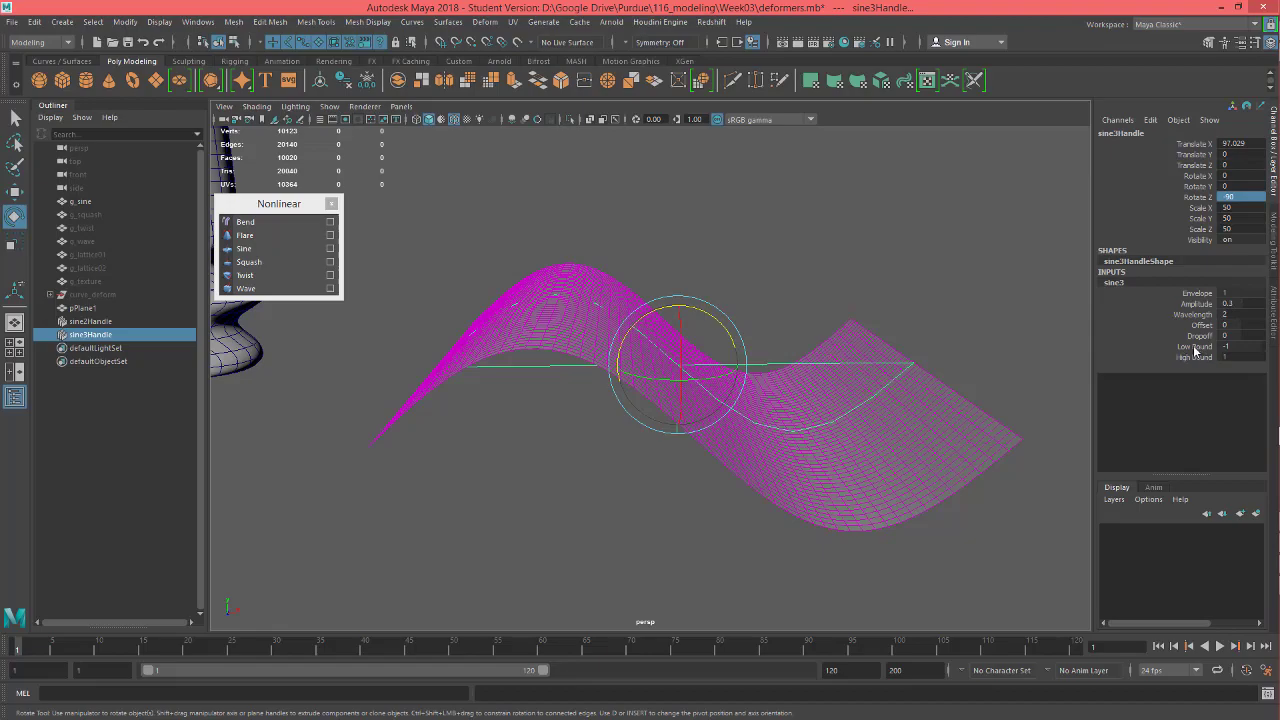
{"action": "mouse_move", "coordinate": [914, 302]}
{"action": "left_mouse_down", "text": "alt"}
{"action": "mouse_move", "coordinate": [880, 250]}
{"action": "mouse_move", "coordinate": [900, 320]}
{"action": "mouse_move", "coordinate": [910, 300]}
{"action": "left_mouse_up", "text": "alt"}
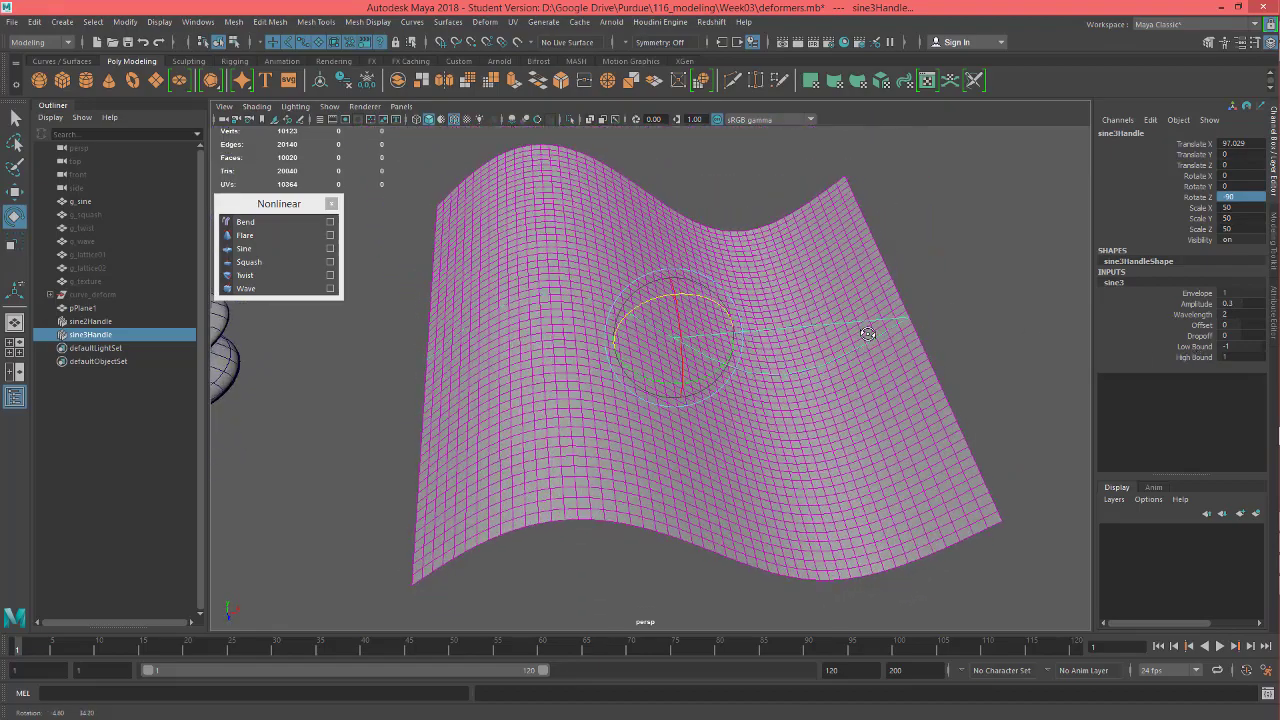
{"action": "left_click", "coordinate": [1203, 315]}
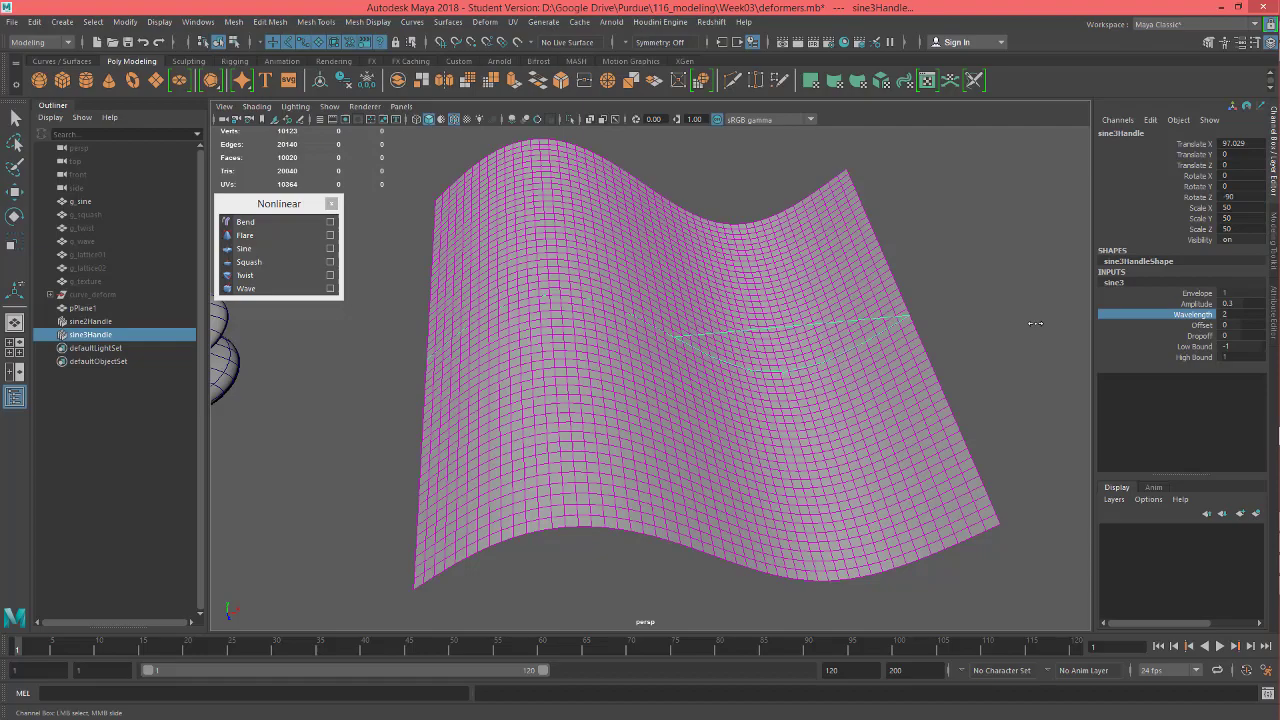
{"action": "middle_click_drag", "start_coordinate": [1035, 323], "coordinate": [1032, 326]}
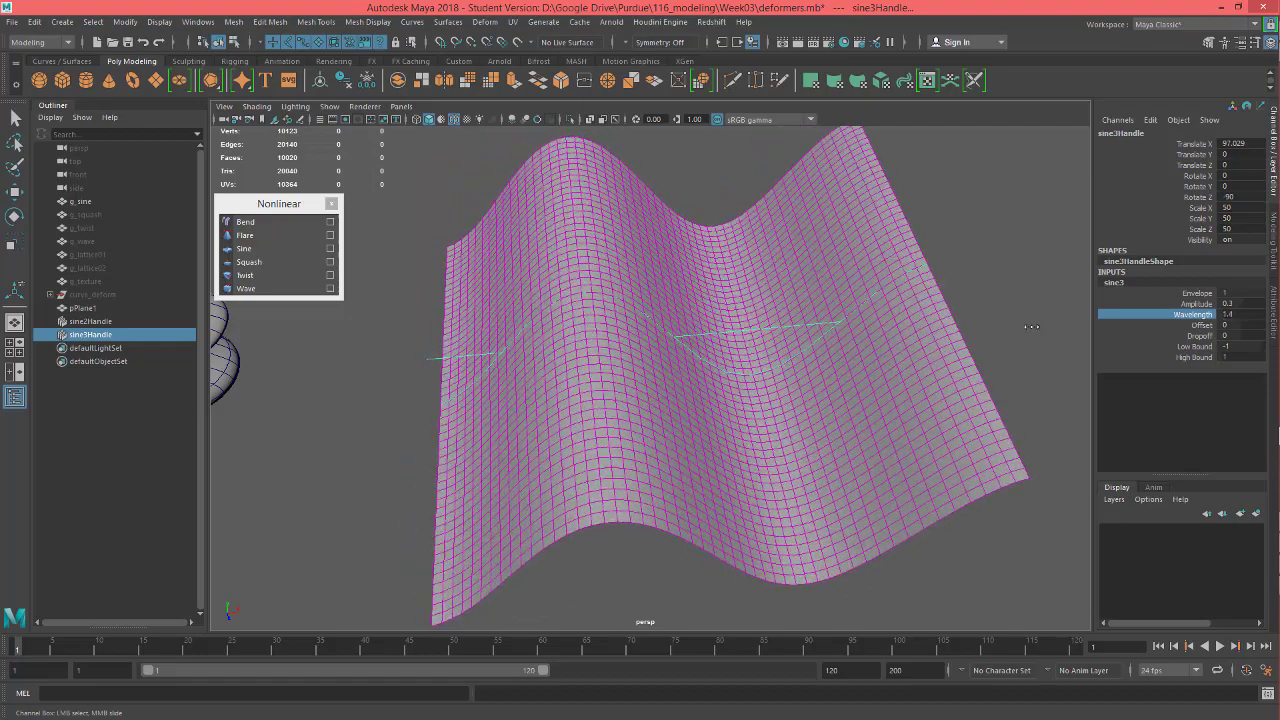
{"action": "left_click", "coordinate": [1204, 347]}
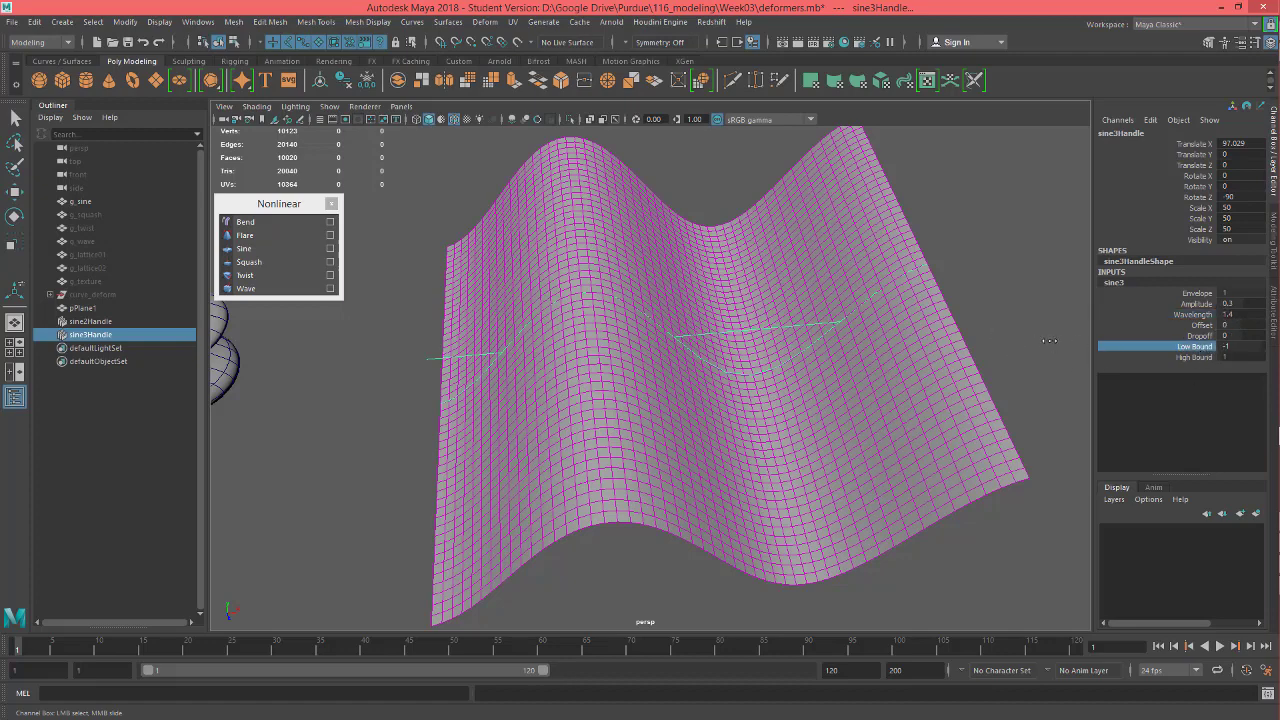
{"action": "middle_click_drag", "start_coordinate": [1049, 341], "coordinate": [1050, 341]}
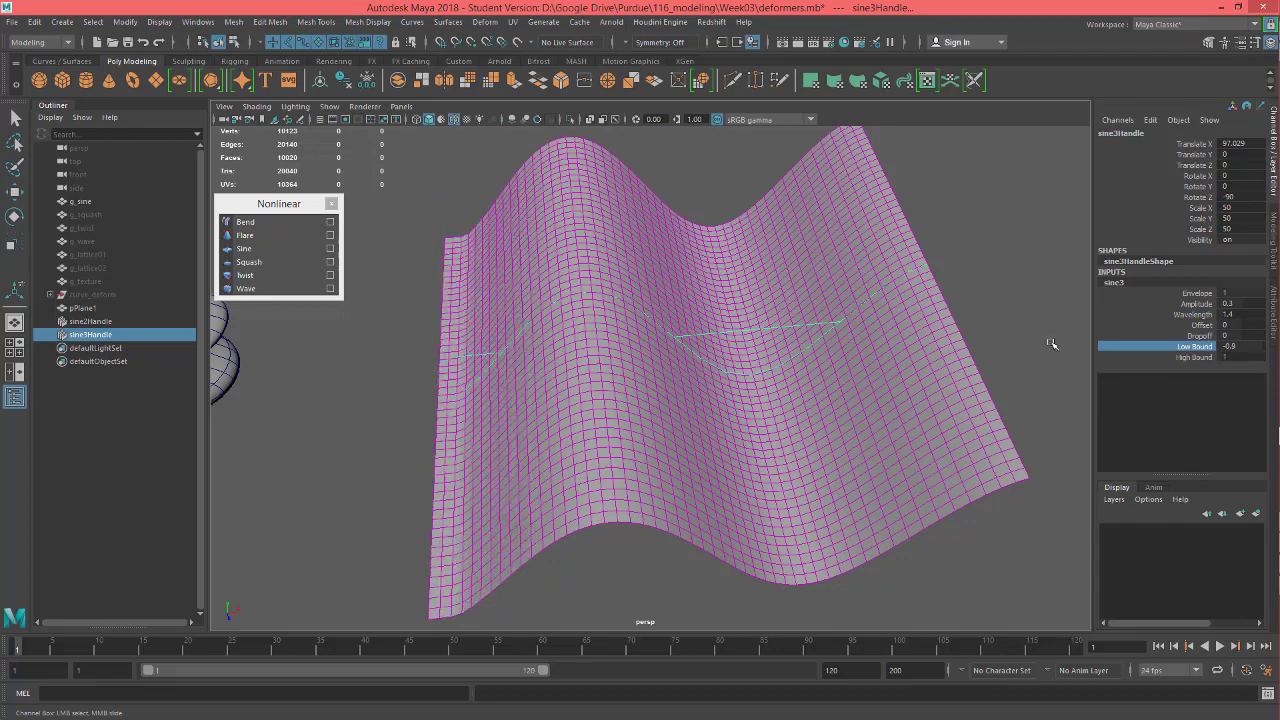
Set the sine3 deformer's Dropoff to 1 and its Offset to -9.6
{"action": "left_click_drag", "start_coordinate": [1052, 344], "coordinate": [1006, 289], "text": "alt"}
{"action": "left_click_drag", "start_coordinate": [763, 340], "coordinate": [783, 338], "text": "alt"}
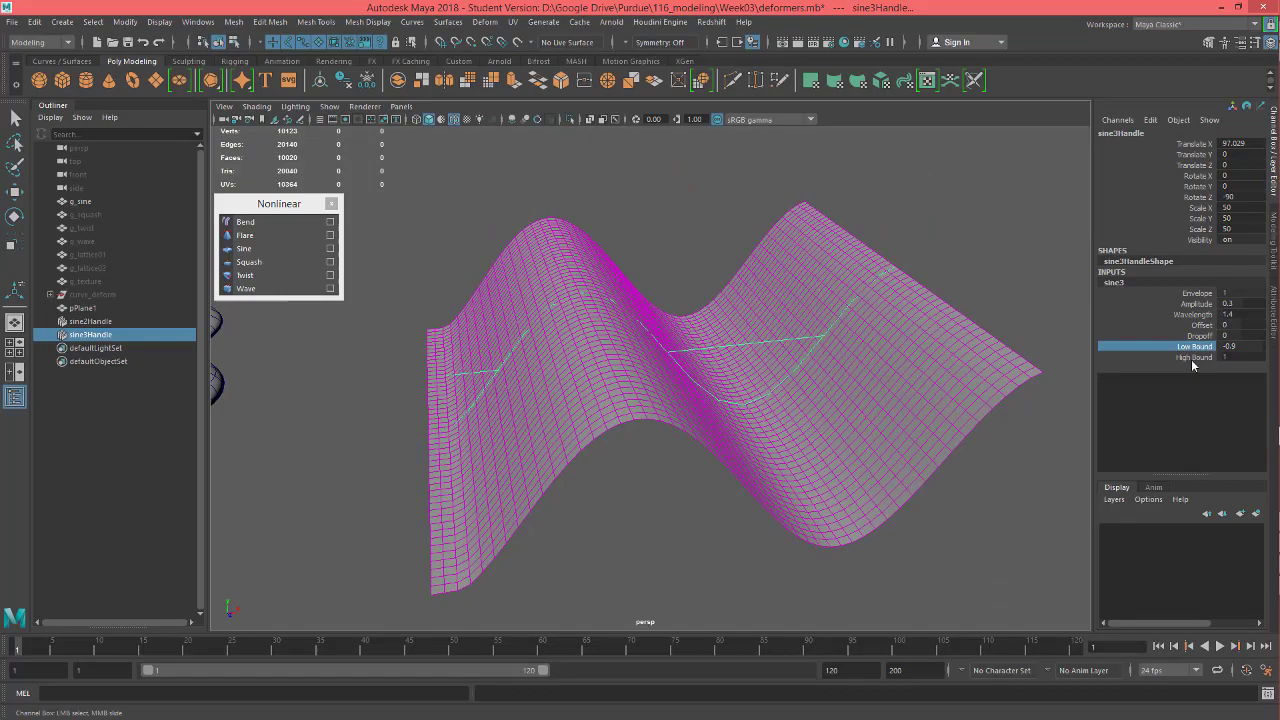
{"action": "left_click", "coordinate": [1200, 325]}
{"action": "middle_click_drag", "start_coordinate": [1041, 317], "coordinate": [1011, 333]}
{"action": "left_click", "coordinate": [1196, 336]}
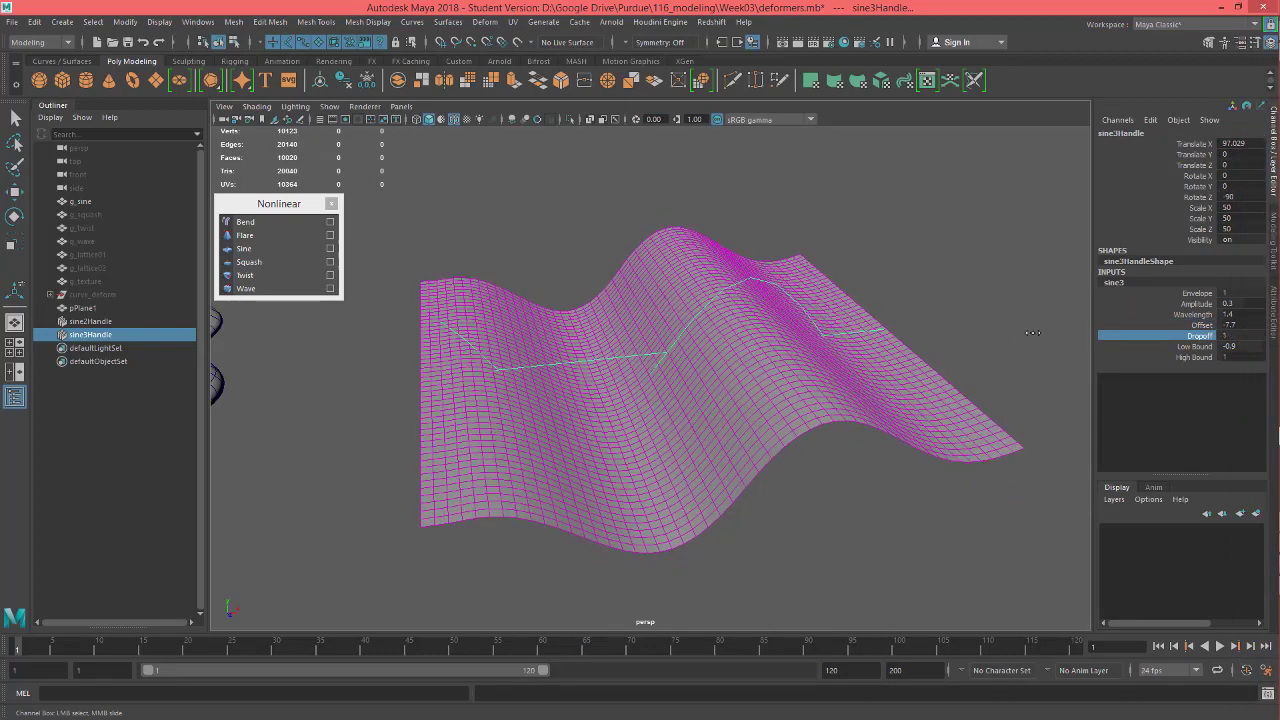
{"action": "left_click", "coordinate": [1200, 325]}
{"action": "mouse_move", "coordinate": [993, 321]}
{"action": "middle_mouse_down"}
{"action": "mouse_move", "coordinate": [1012, 321]}
{"action": "mouse_move", "coordinate": [973, 322]}
{"action": "middle_mouse_up"}
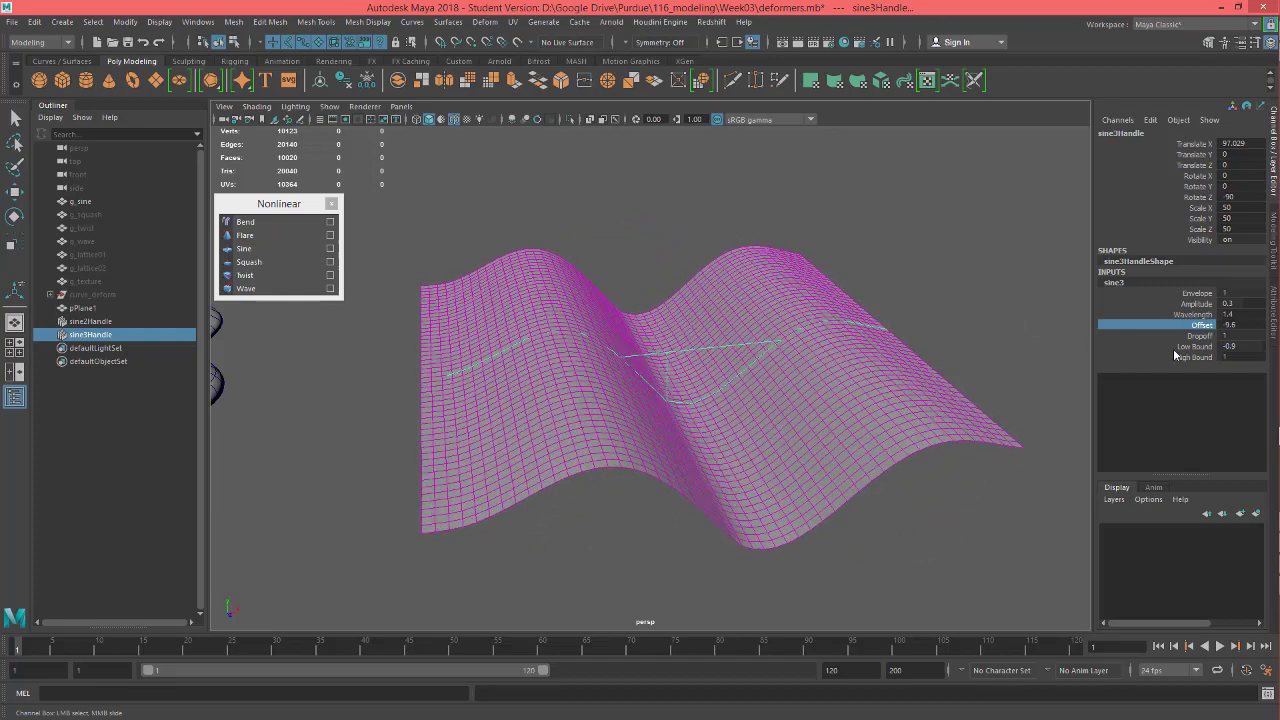
Set the sine3 deformer's High Bound to 1.9 and its Offset to -10
{"action": "left_click", "coordinate": [1238, 346]}
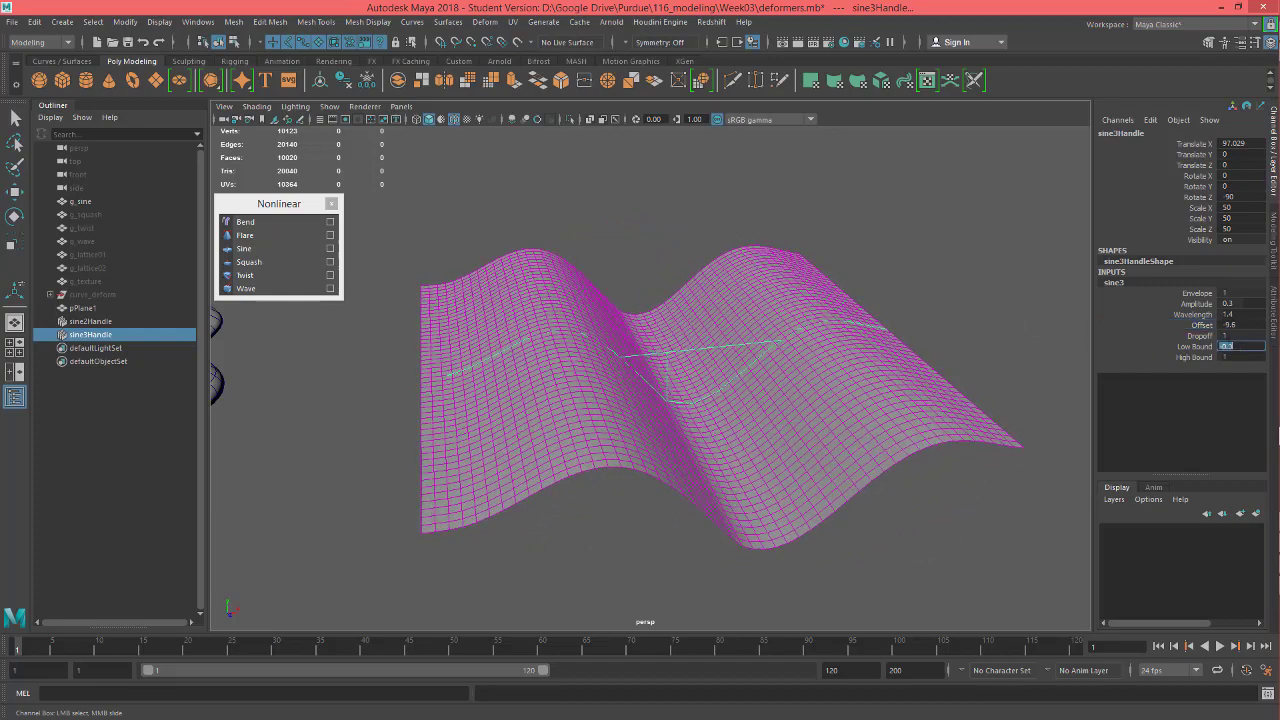
{"action": "left_click", "coordinate": [1234, 356]}
{"action": "left_click", "coordinate": [1193, 357]}
{"action": "middle_click_drag", "start_coordinate": [1008, 348], "coordinate": [1020, 351]}
{"action": "left_click", "coordinate": [1200, 325]}
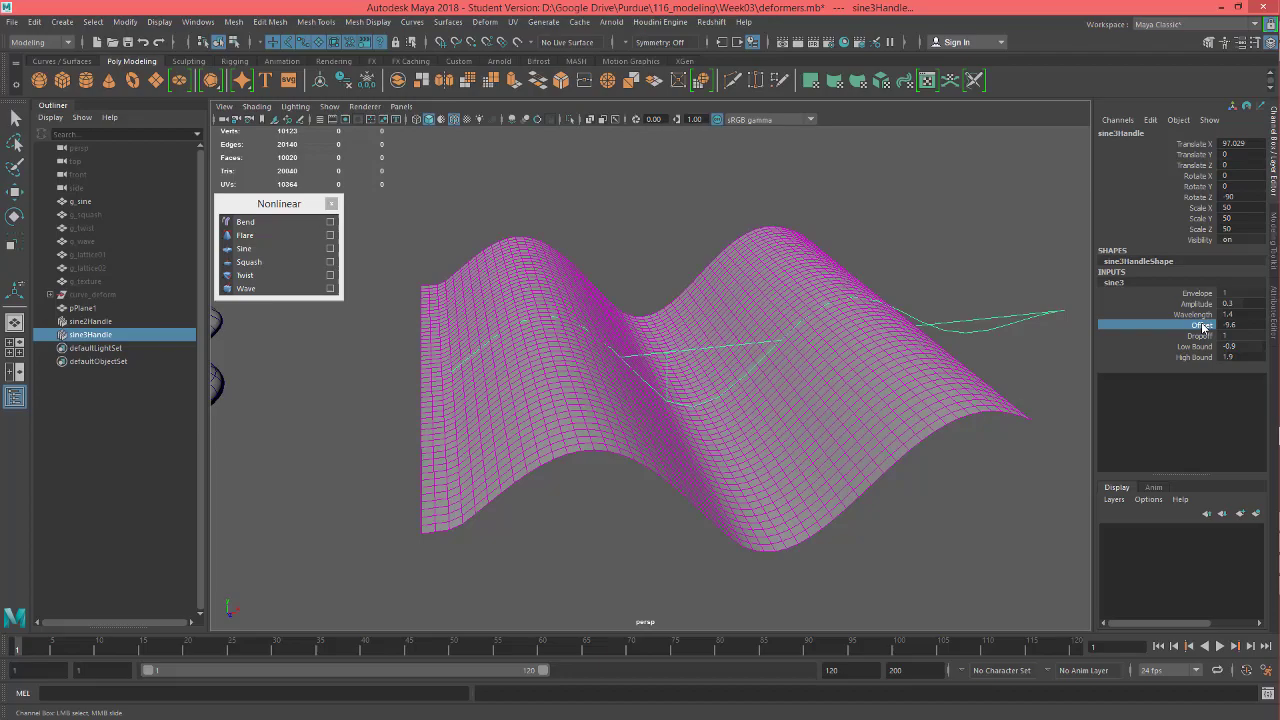
{"action": "middle_click_drag", "start_coordinate": [900, 315], "coordinate": [917, 285]}
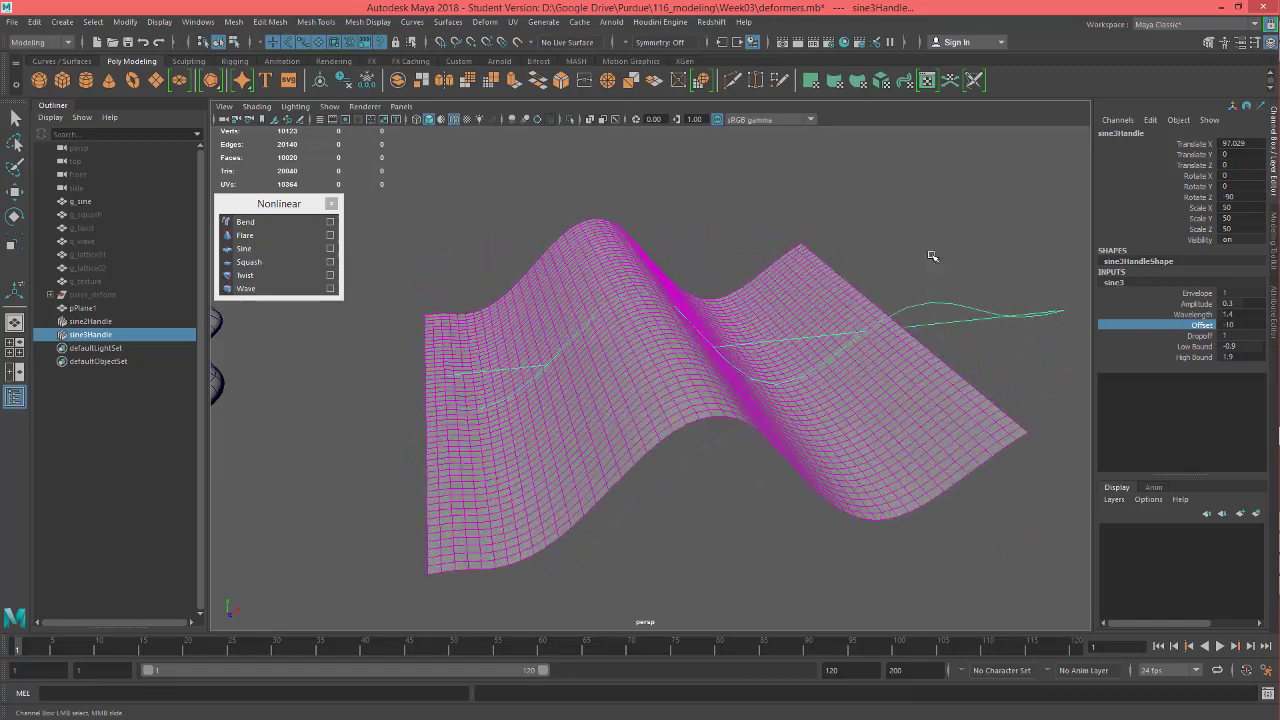
Select the deformed plane, pPlane1
{"action": "left_click_drag", "start_coordinate": [931, 256], "coordinate": [916, 349], "text": "alt"}
{"action": "left_click", "coordinate": [798, 240]}
{"action": "key", "text": "e"}
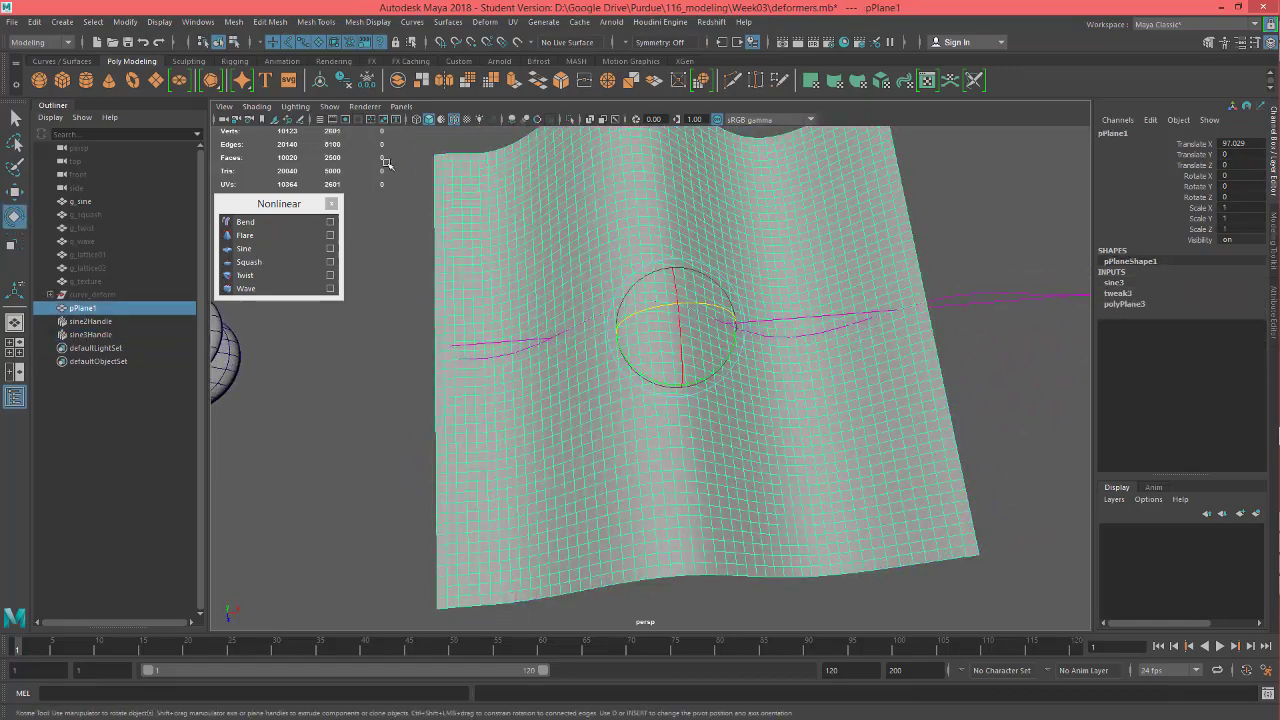
{"action": "left_click", "coordinate": [245, 235]}
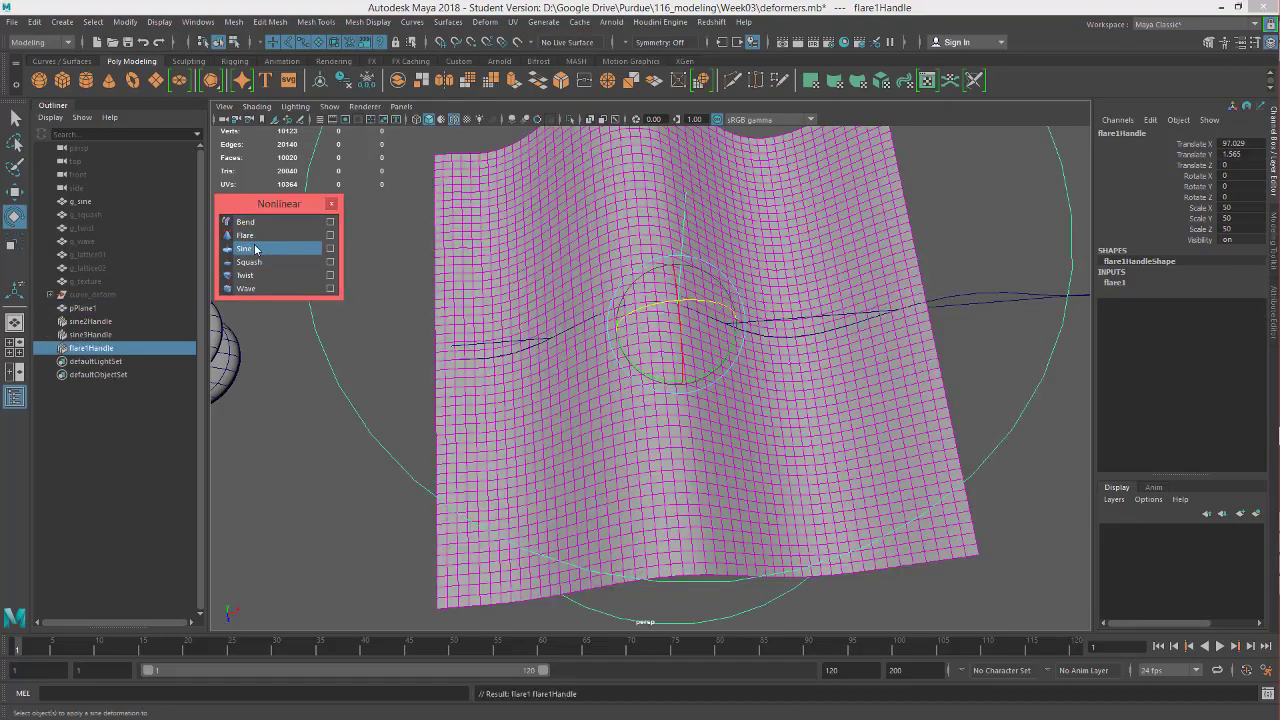
{"action": "left_click_drag", "start_coordinate": [689, 357], "coordinate": [740, 312], "text": "alt"}
{"action": "key", "text": "ctrl+z"}
Add a second Sine deformer to the plane, rotate its handle about -45 degrees in Z, and set Amplitude to 0.1 and Wavelength to 0.7
{"action": "left_click", "coordinate": [250, 248]}
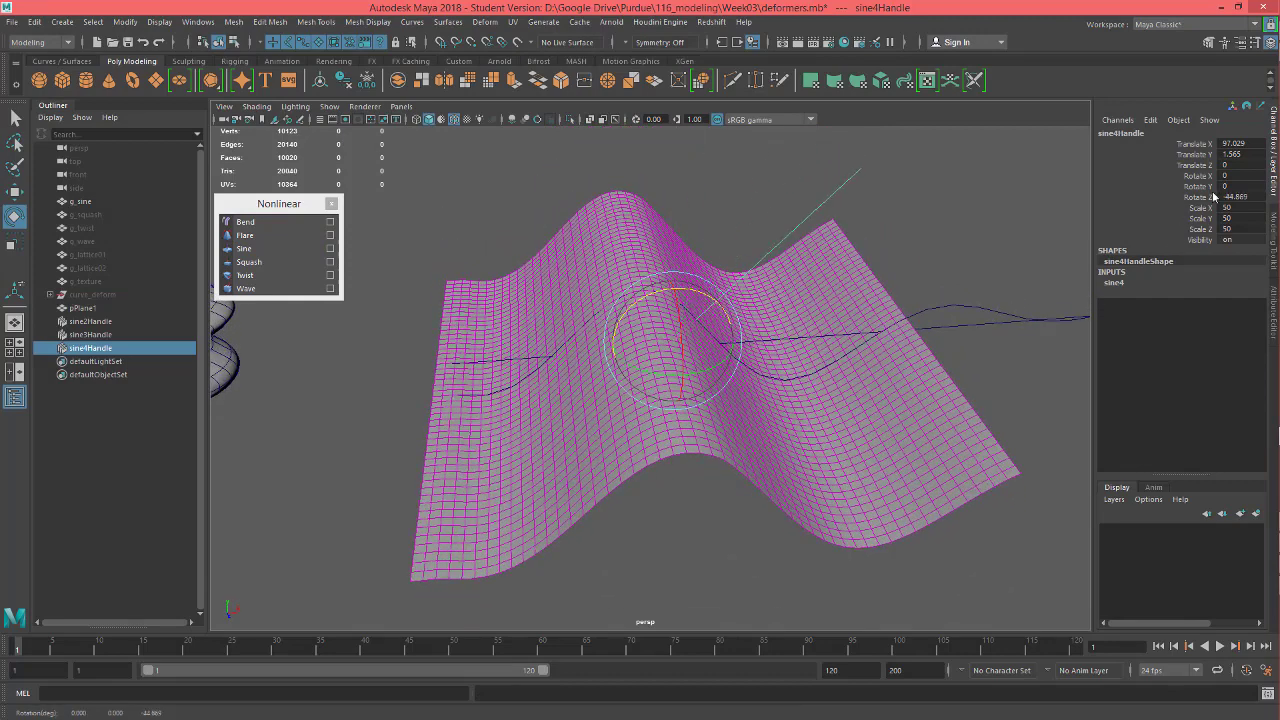
{"action": "left_click", "coordinate": [1114, 282]}
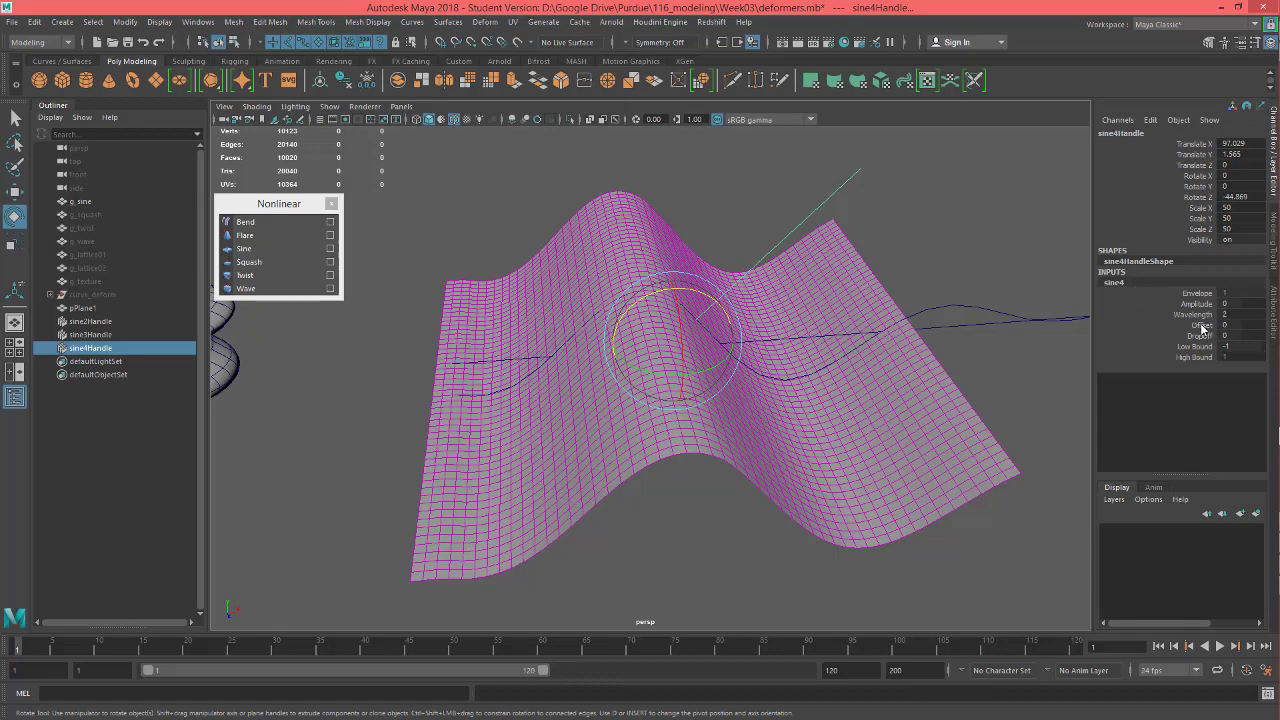
{"action": "left_click", "coordinate": [1199, 304]}
{"action": "middle_click_drag", "start_coordinate": [905, 259], "coordinate": [1016, 267]}
{"action": "left_click", "coordinate": [1197, 316]}
{"action": "left_click_drag", "start_coordinate": [1012, 268], "coordinate": [1017, 323], "text": "alt"}
Select sine3Handle and set the Offset of its output deformer sine4 to -5.3
{"action": "left_click", "coordinate": [1008, 305]}
{"action": "key", "text": "e"}
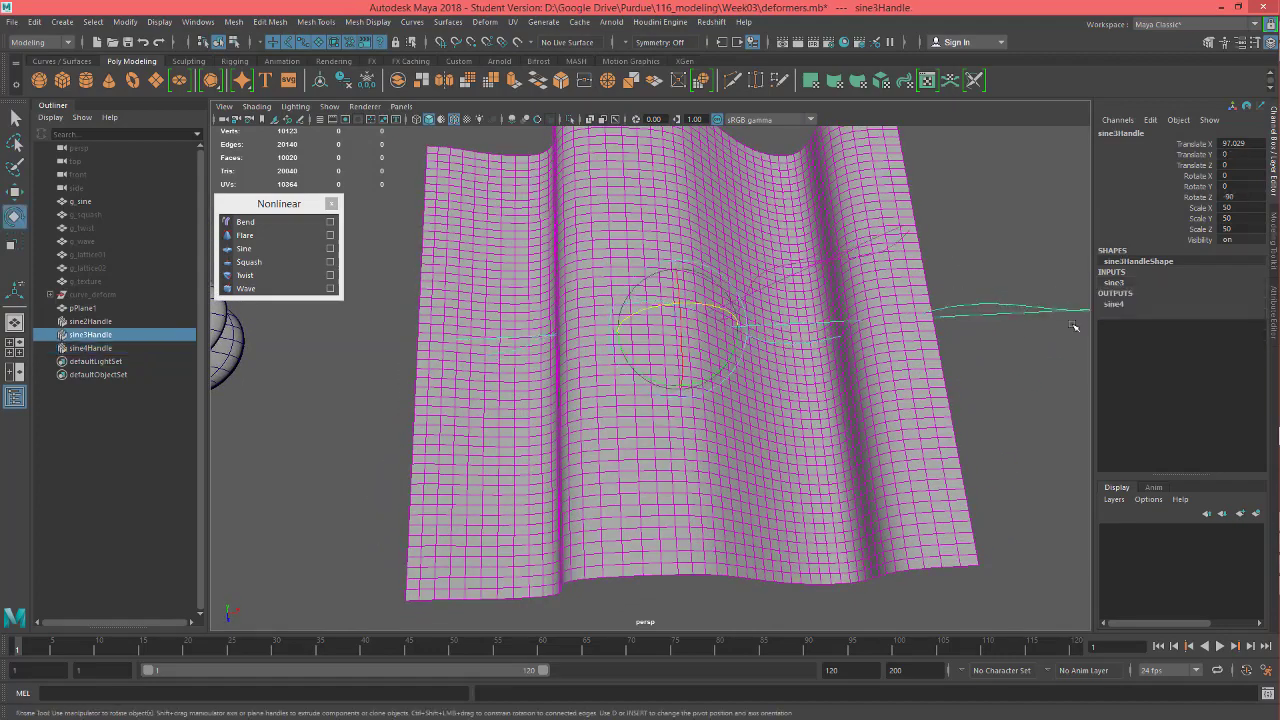
{"action": "left_click", "coordinate": [1115, 304]}
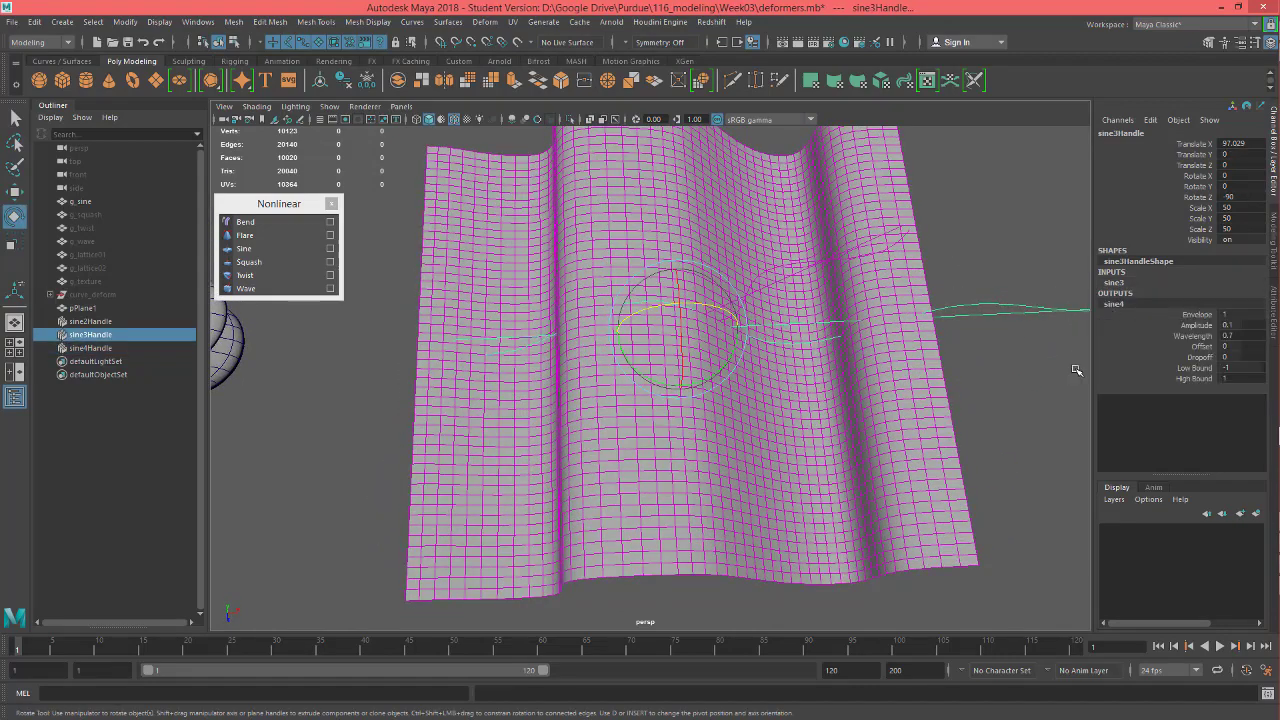
{"action": "left_click", "coordinate": [1200, 347]}
{"action": "middle_click_drag", "start_coordinate": [1022, 351], "coordinate": [959, 297]}
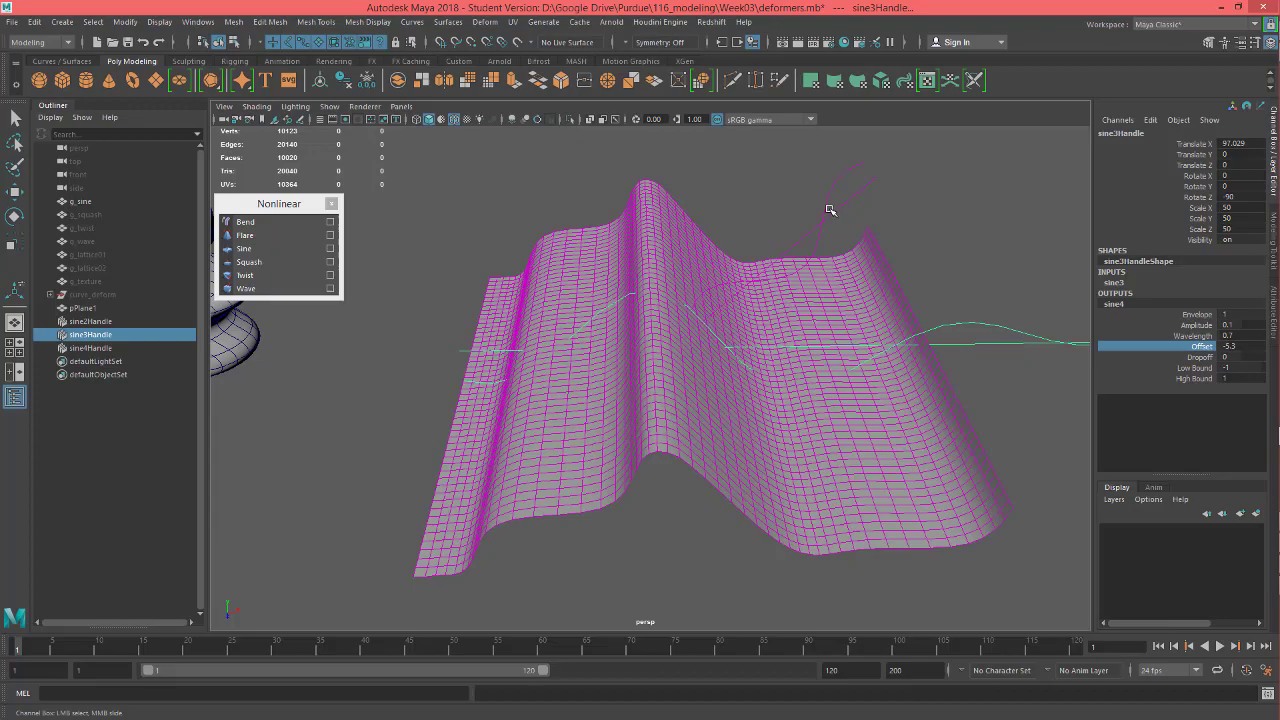
Rotate the second sine deformer's handle, sine4Handle, to about -90 degrees in Z and delete it
{"action": "left_click", "coordinate": [826, 210]}
{"action": "key", "text": "e"}
{"action": "left_click", "coordinate": [820, 212]}
{"action": "left_click_drag", "start_coordinate": [845, 259], "coordinate": [955, 316], "text": "alt"}
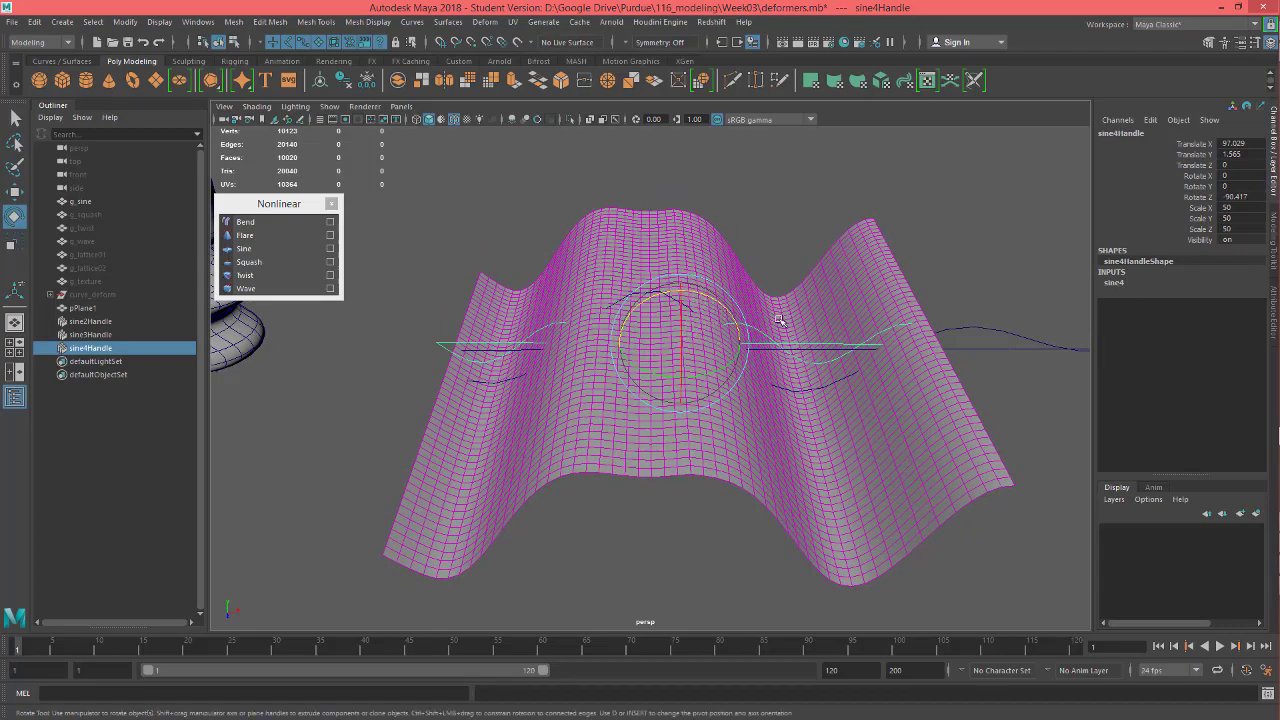
{"action": "key", "text": "Delete"}
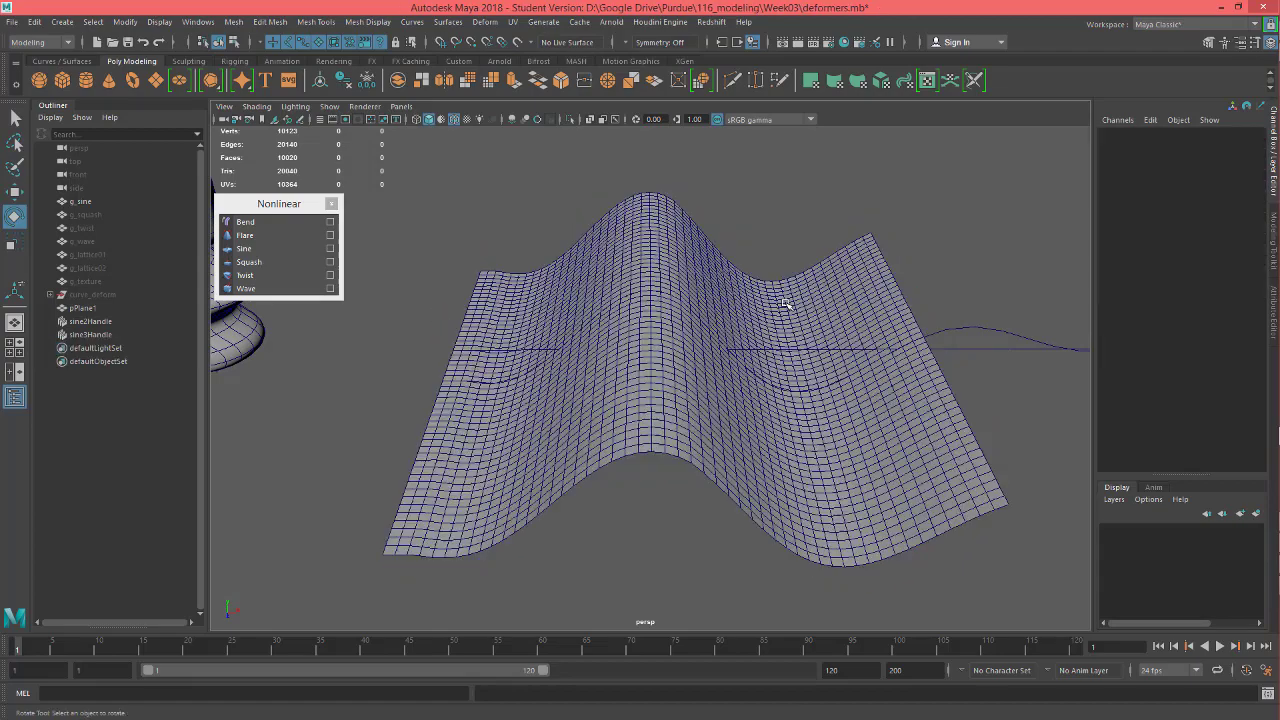
Select the plane and review its deformed shape alongside the deformed cylinder
{"action": "left_click", "coordinate": [733, 430]}
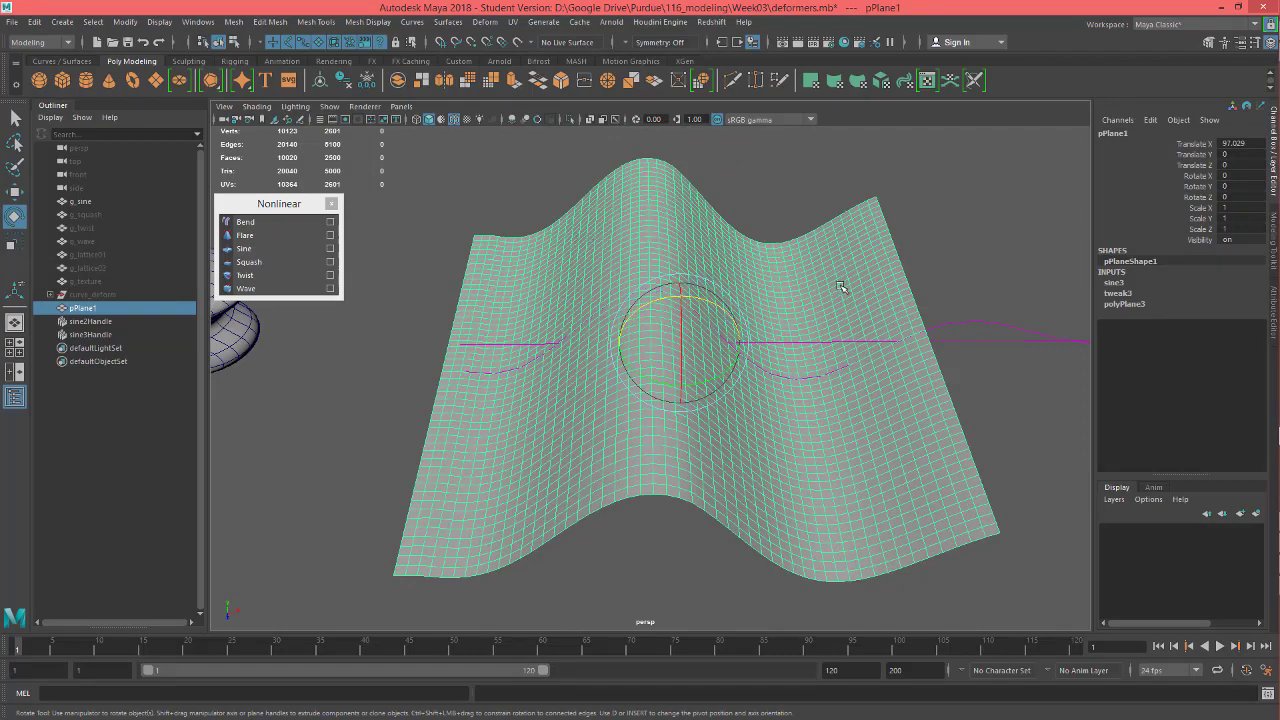
{"action": "mouse_move", "coordinate": [841, 287]}
{"action": "left_mouse_down", "text": "alt"}
{"action": "mouse_move", "coordinate": [843, 240]}
{"action": "mouse_move", "coordinate": [420, 318]}
{"action": "mouse_move", "coordinate": [460, 294]}
{"action": "mouse_move", "coordinate": [471, 314]}
{"action": "mouse_move", "coordinate": [574, 354]}
{"action": "left_mouse_up", "text": "alt"}
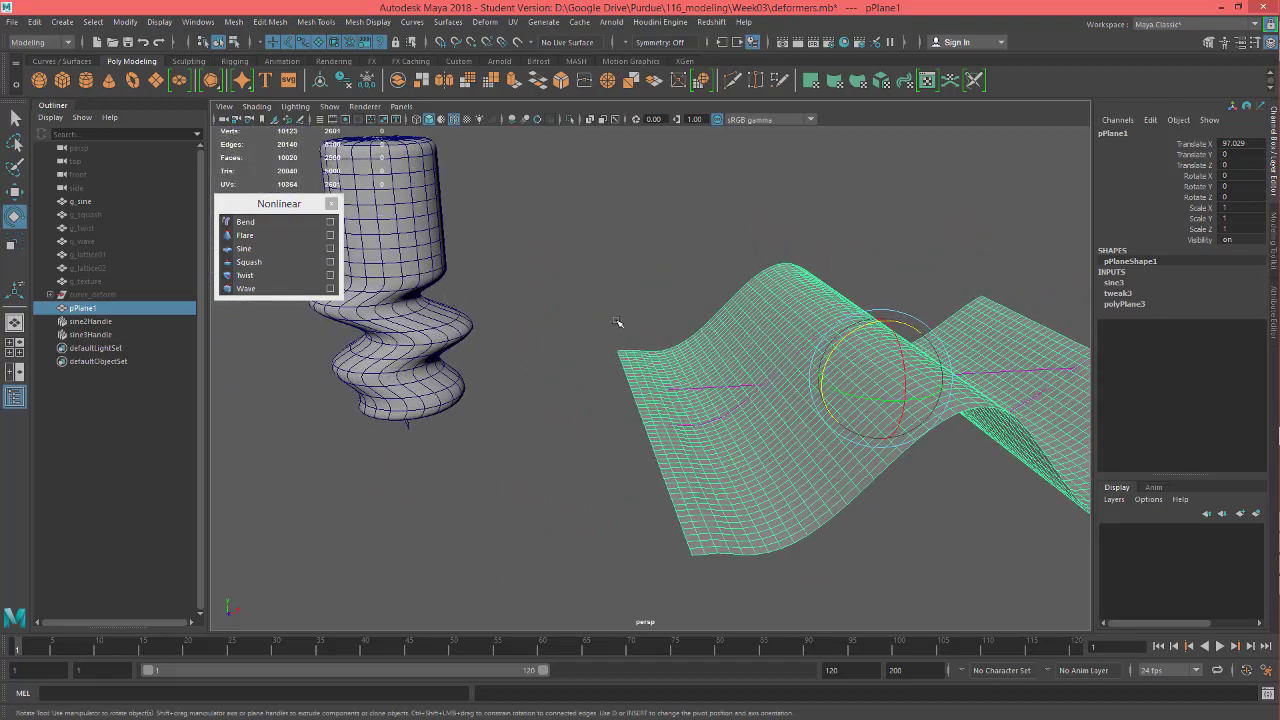
{"action": "left_click_drag", "start_coordinate": [568, 263], "coordinate": [568, 295], "text": "alt"}
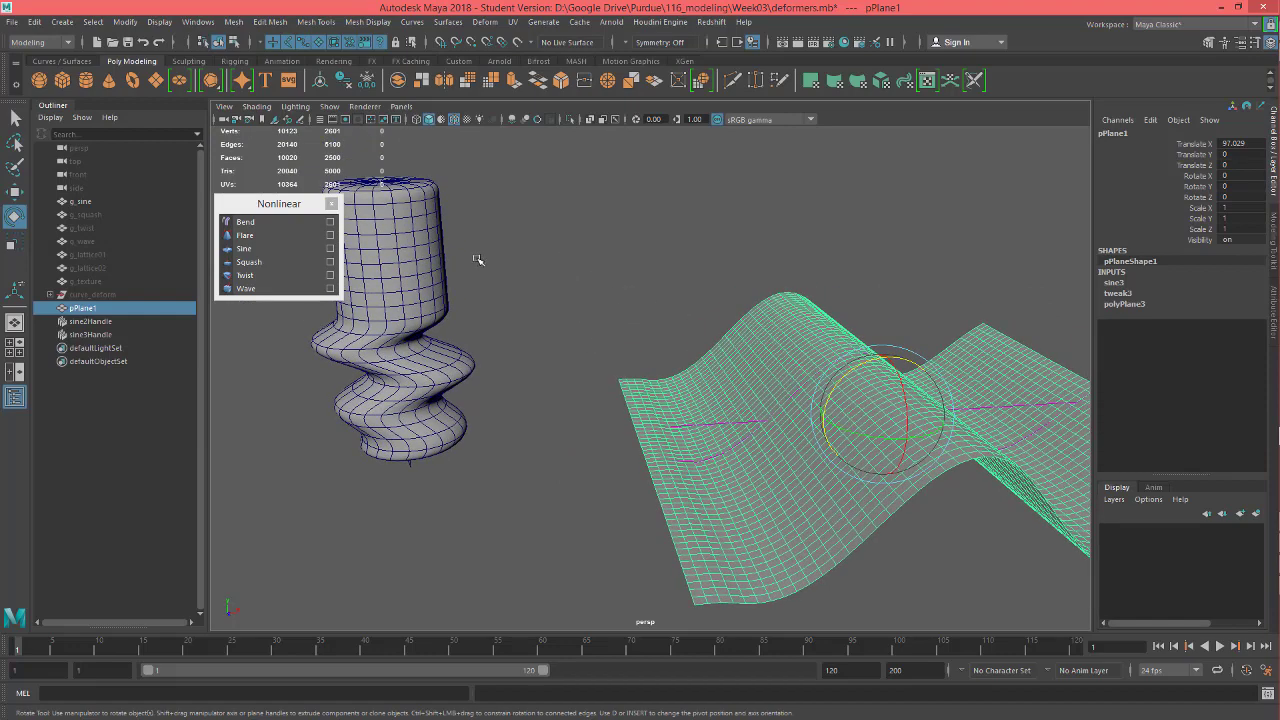
{"action": "mouse_move", "coordinate": [598, 319]}
{"action": "left_mouse_down", "text": "alt"}
{"action": "mouse_move", "coordinate": [548, 280]}
{"action": "mouse_move", "coordinate": [650, 290]}
{"action": "left_mouse_up", "text": "alt"}
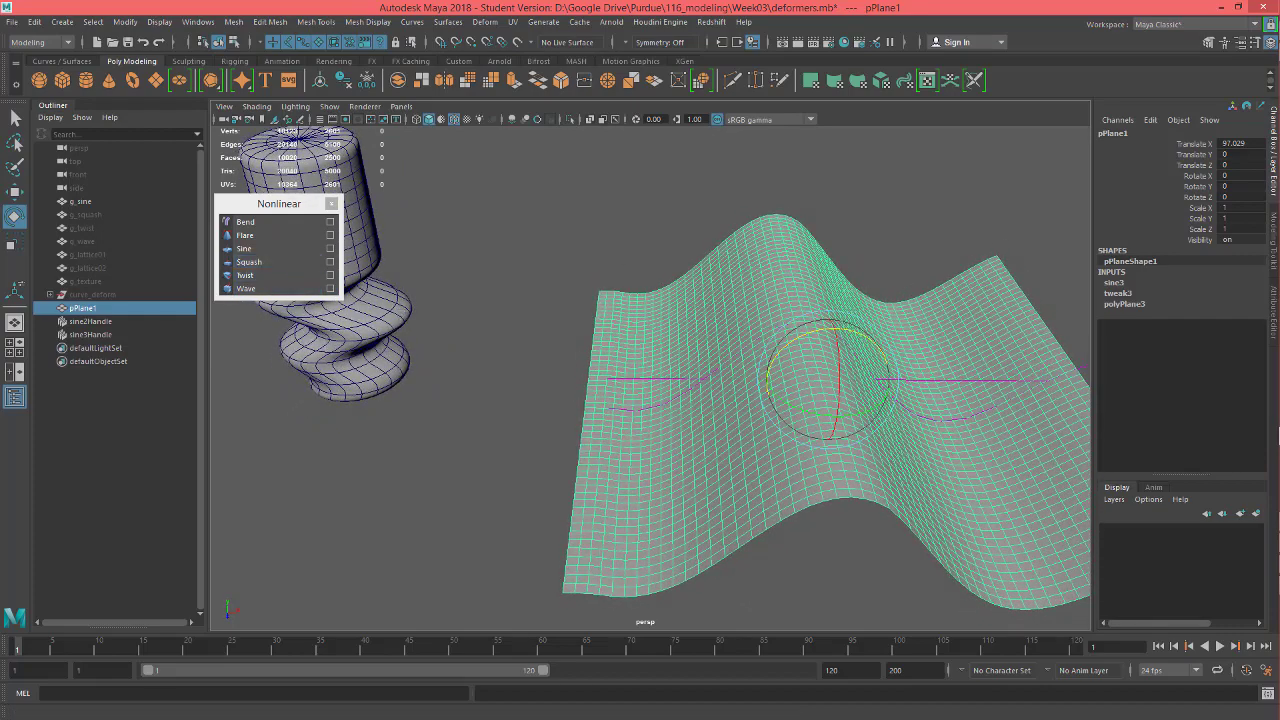